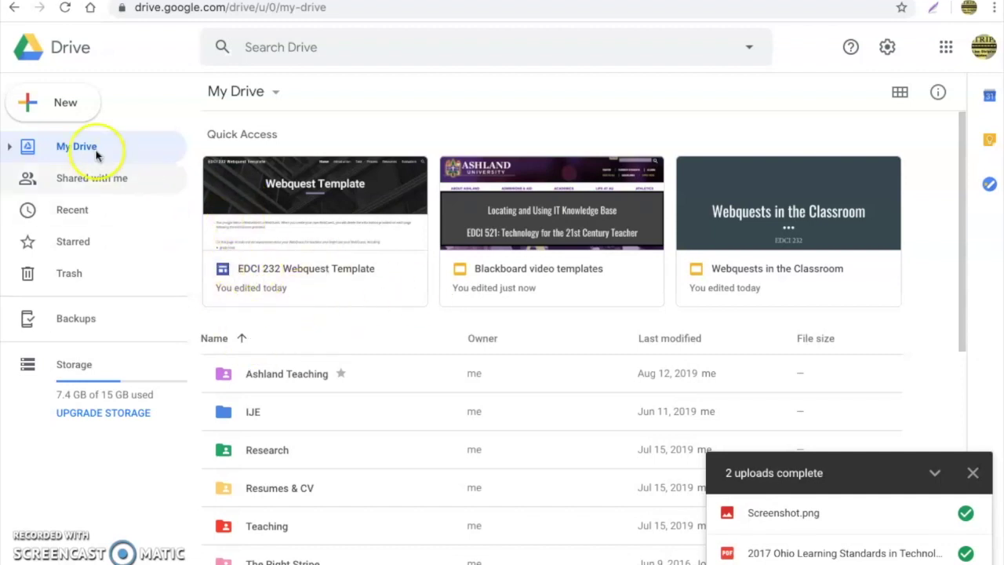
Create a new blank Google Sites site from My Drive.
{"action": "left_click", "coordinate": [77, 117]}
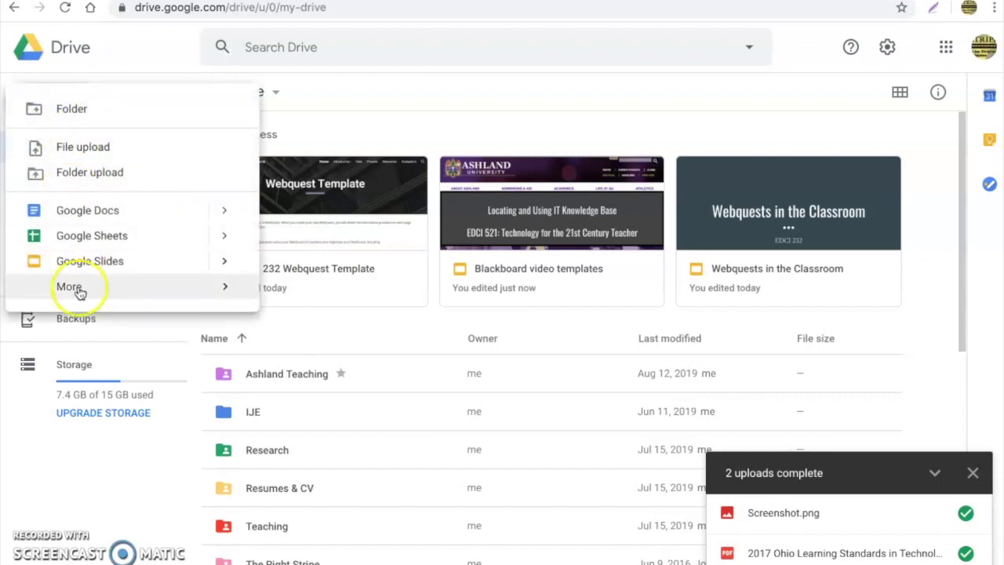
{"action": "mouse_move", "coordinate": [79, 291]}
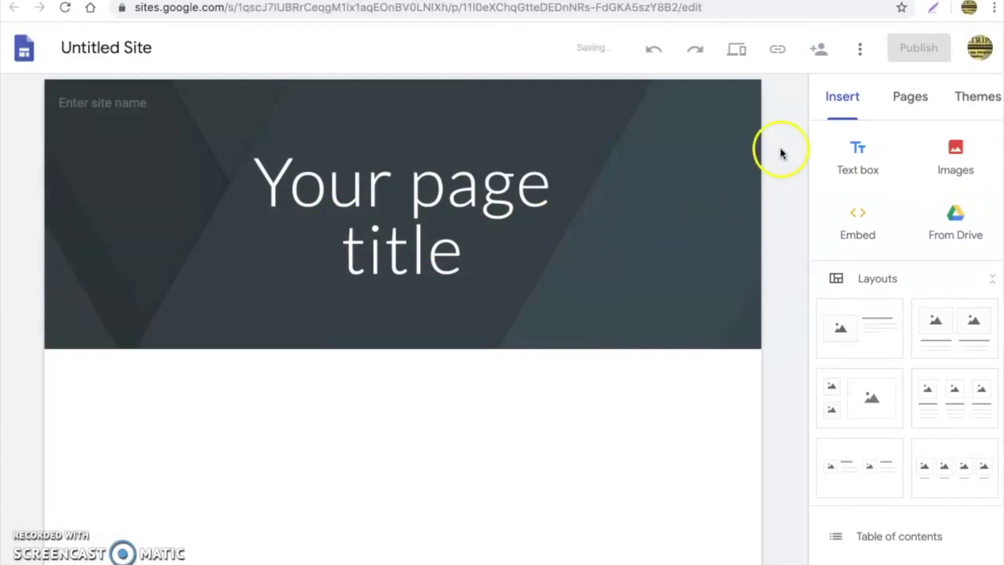
Try out several site themes and apply the Level theme with its yellow accent colour.
{"action": "left_click", "coordinate": [965, 99]}
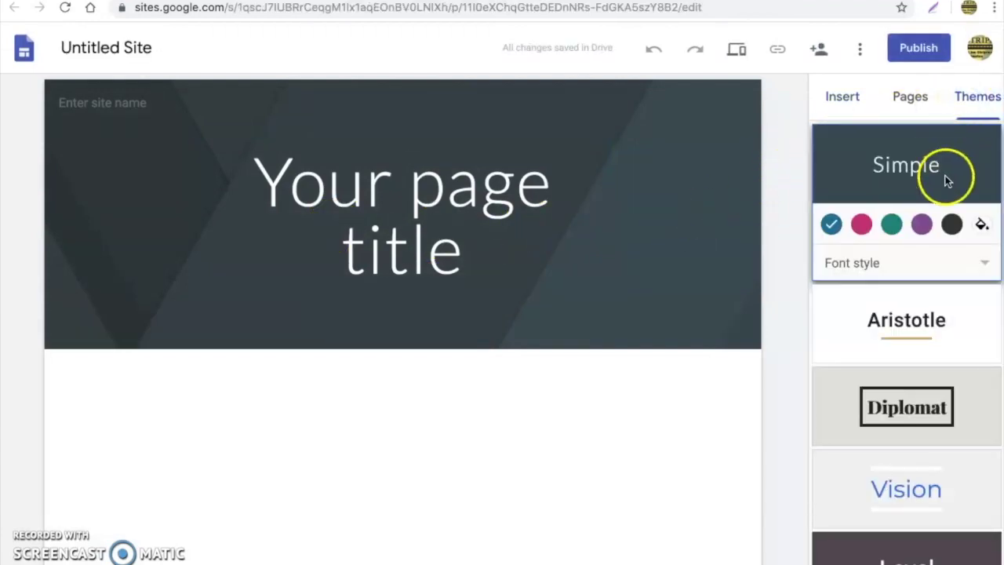
{"action": "left_click", "coordinate": [937, 317]}
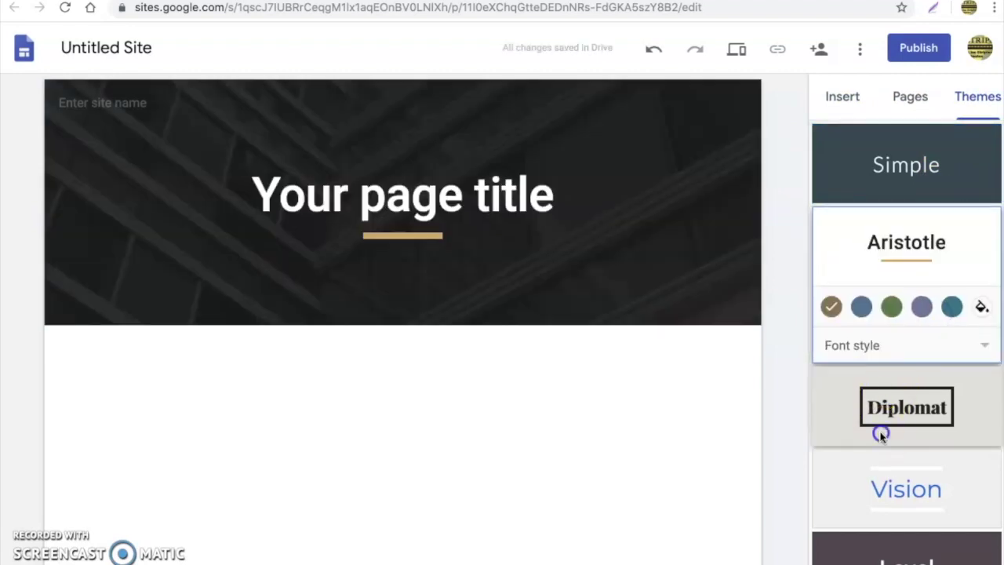
{"action": "left_click", "coordinate": [880, 431]}
{"action": "left_click", "coordinate": [882, 476]}
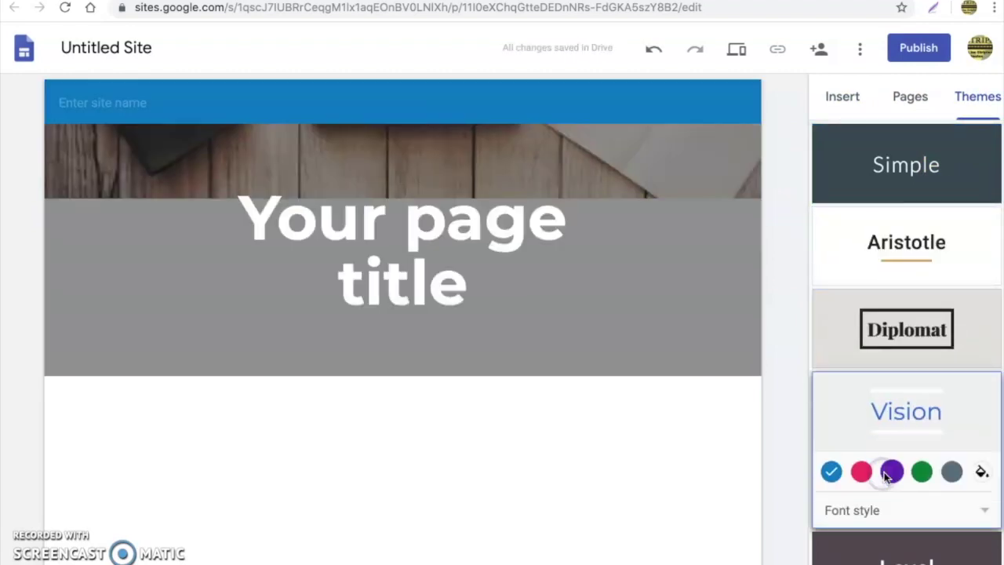
{"action": "left_click", "coordinate": [895, 516]}
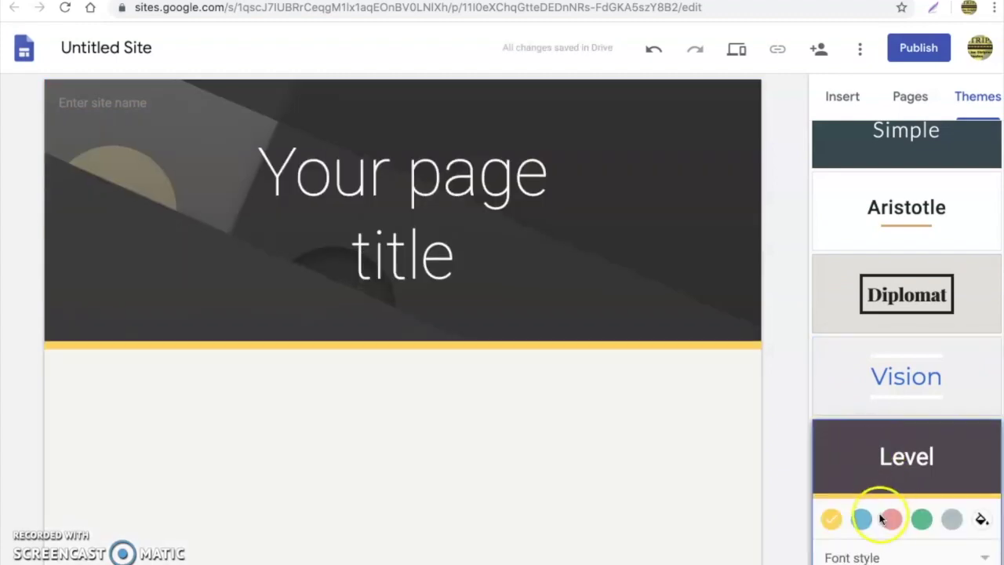
{"action": "left_click", "coordinate": [889, 518]}
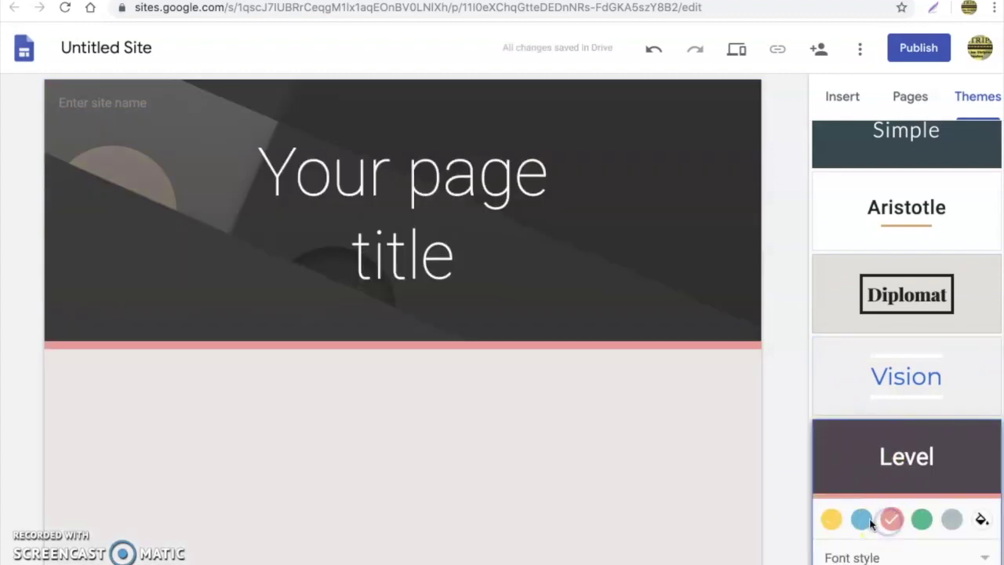
{"action": "left_click", "coordinate": [862, 519]}
{"action": "left_click", "coordinate": [832, 521]}
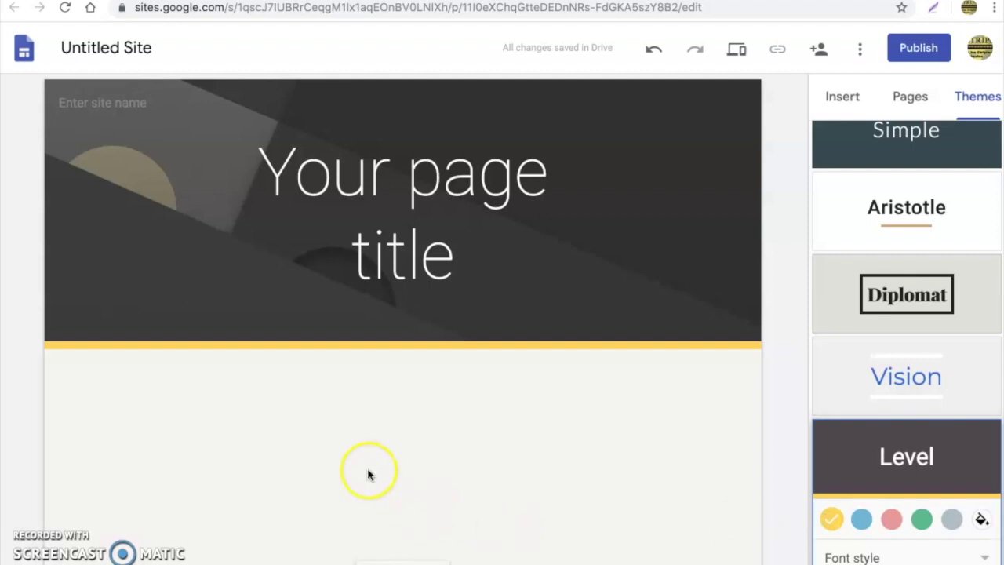
Rename the untitled site as EDCI Webquest.
{"action": "left_click", "coordinate": [115, 51]}
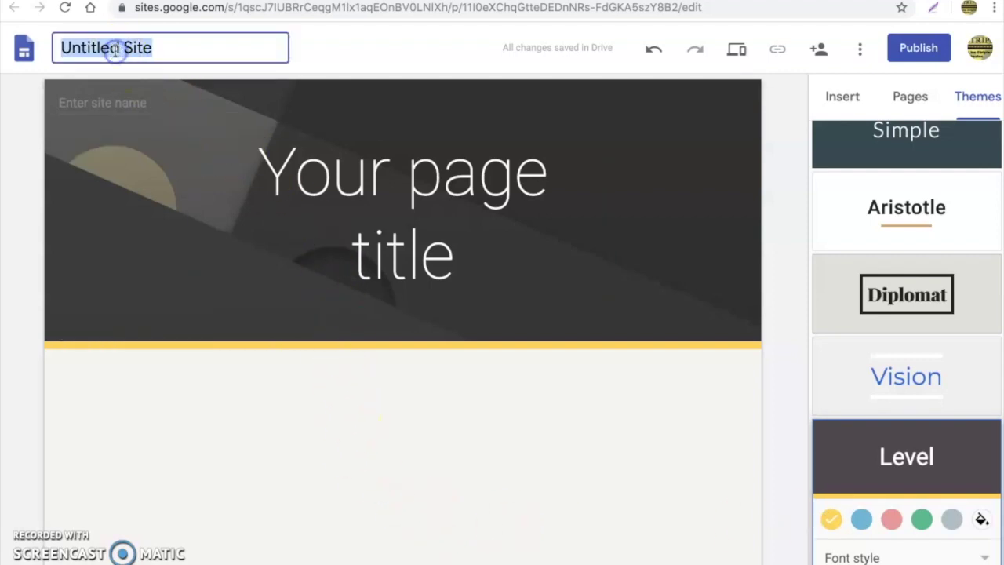
{"action": "type", "text": "EDC"}
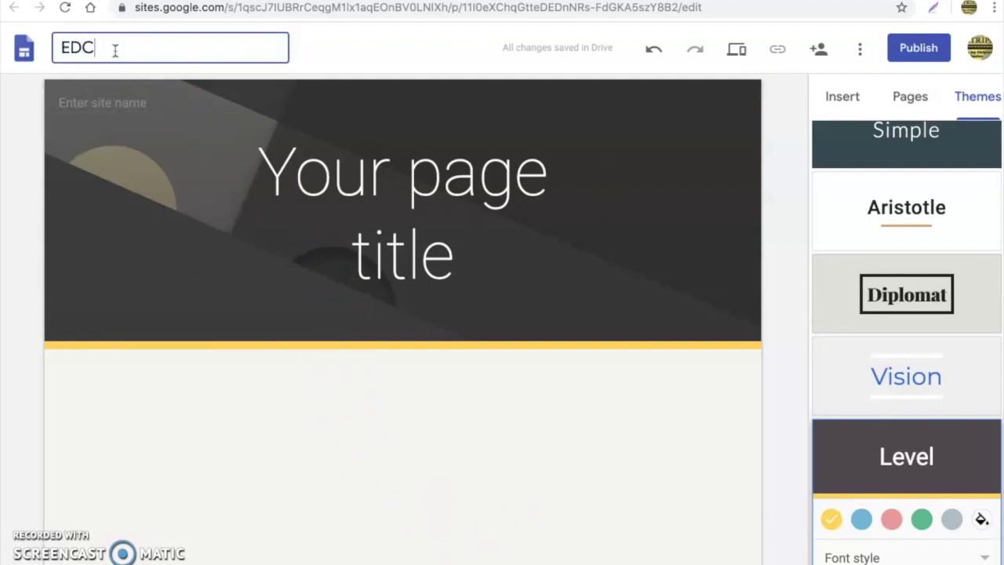
{"action": "type", "text": "I Webquest"}
Replace the placeholder page title in the home page header with EDCI Webquest.
{"action": "left_click", "coordinate": [399, 148]}
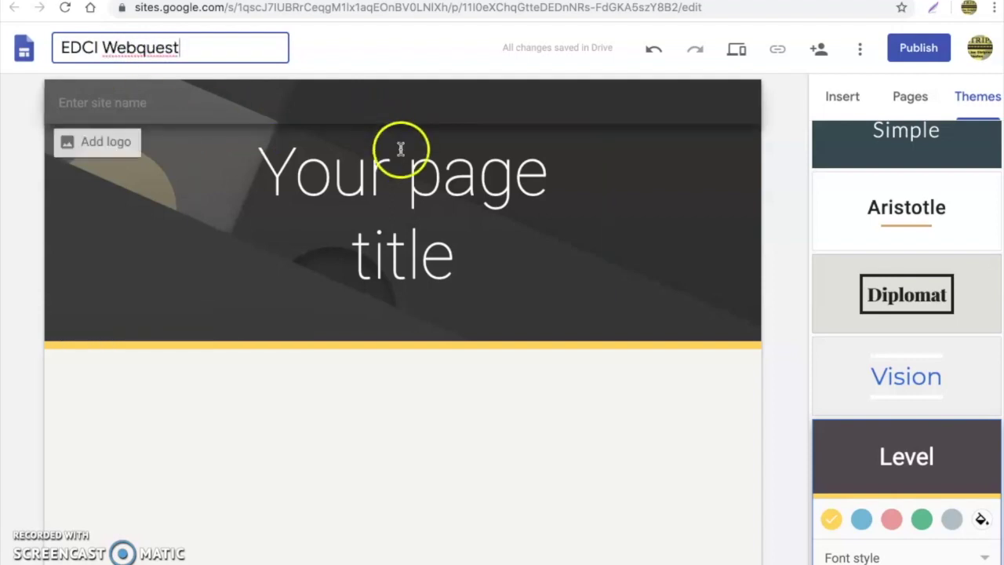
{"action": "type", "text": "E"}
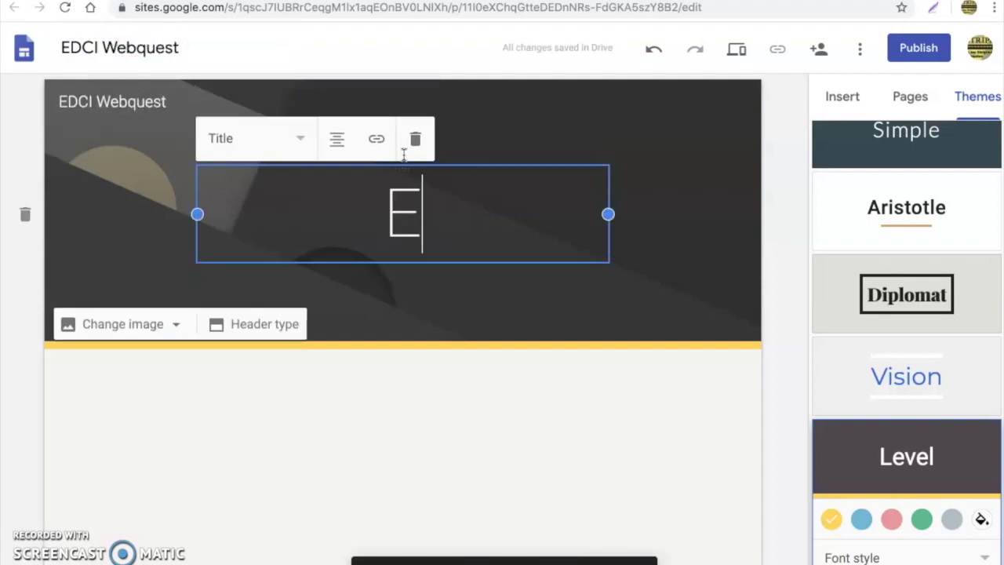
{"action": "type", "text": "DCI Webquest"}
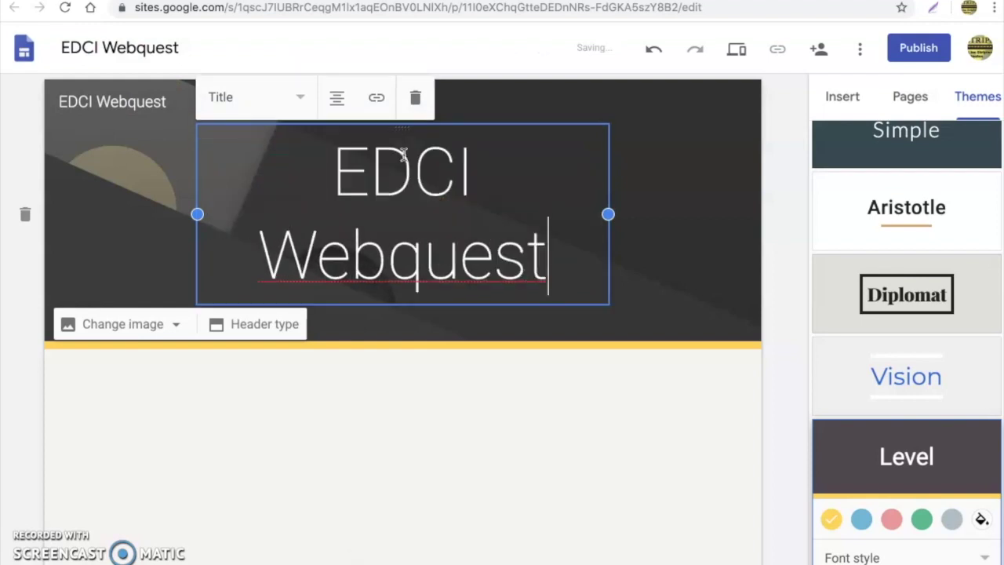
{"action": "left_click", "coordinate": [781, 344]}
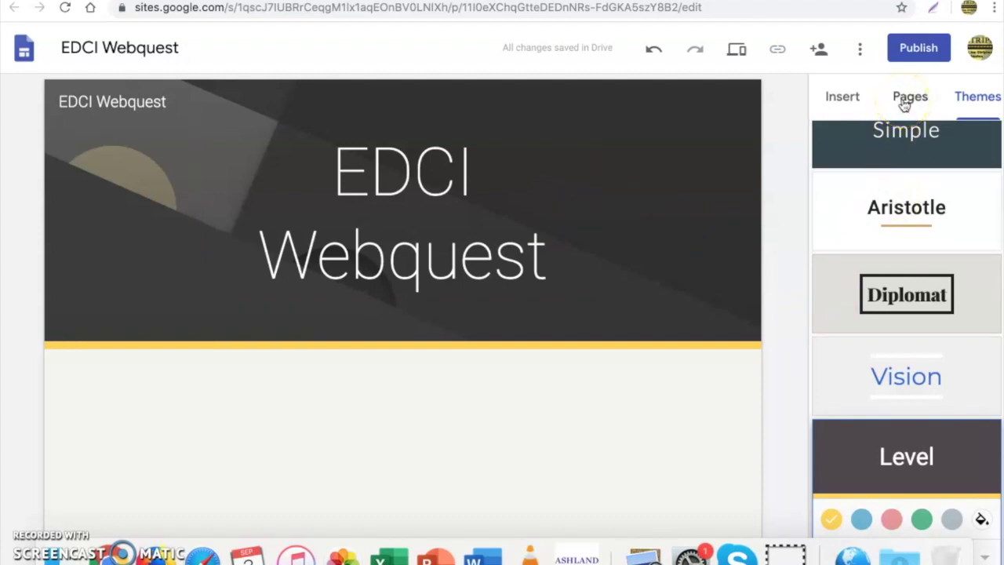
Add a new page named Introduction to the site.
{"action": "left_click", "coordinate": [906, 99]}
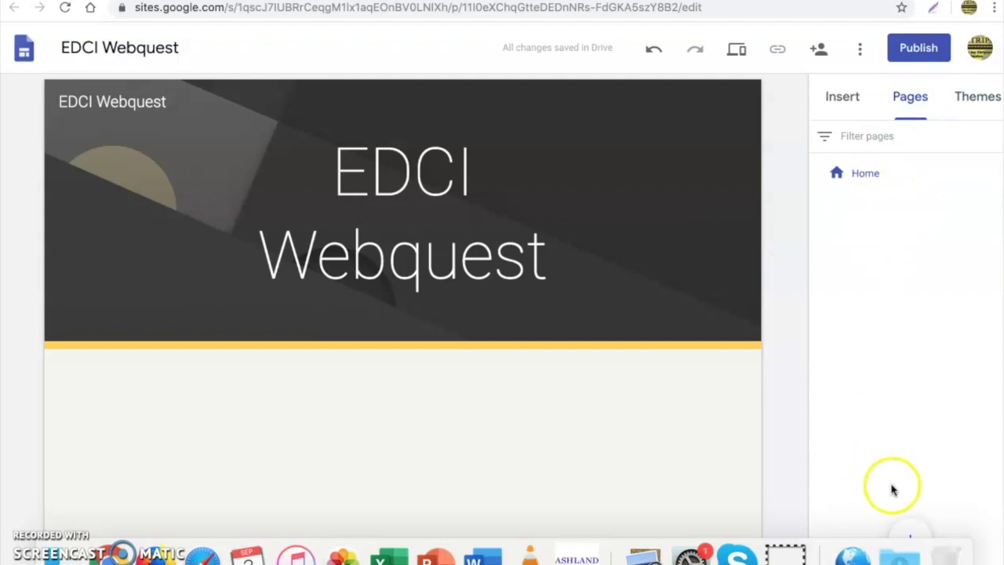
{"action": "mouse_move", "coordinate": [908, 522]}
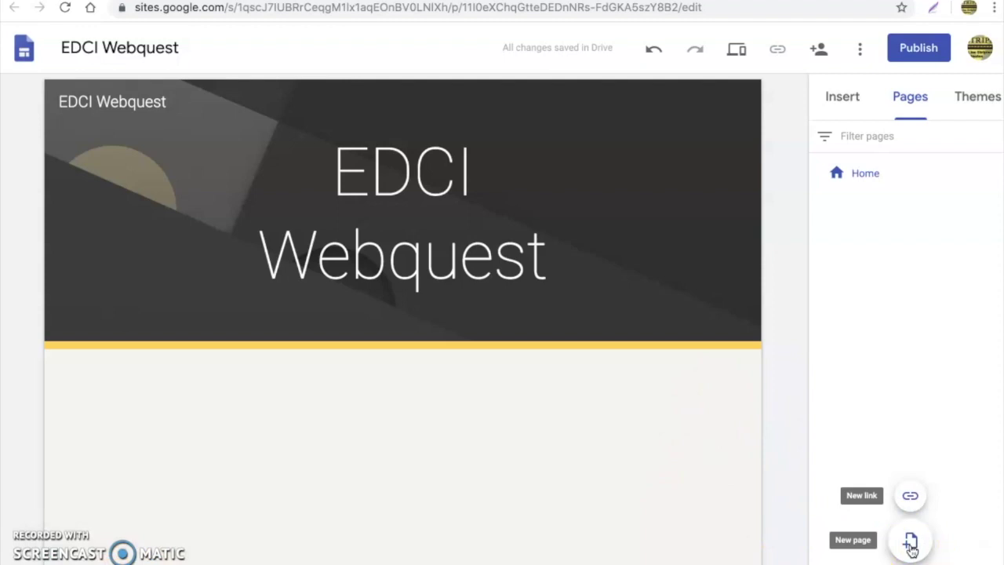
{"action": "left_click", "coordinate": [910, 545]}
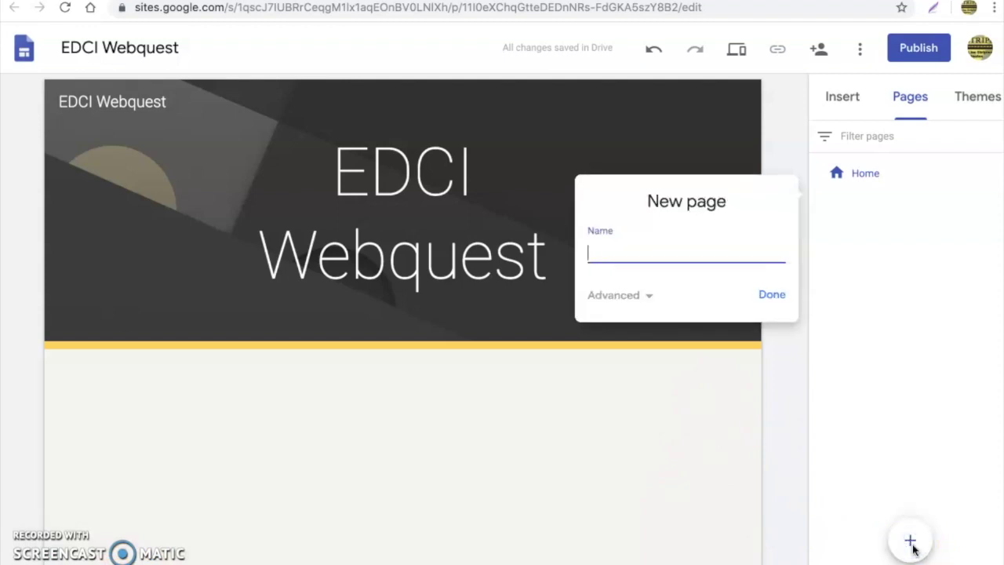
{"action": "type", "text": "Introduction"}
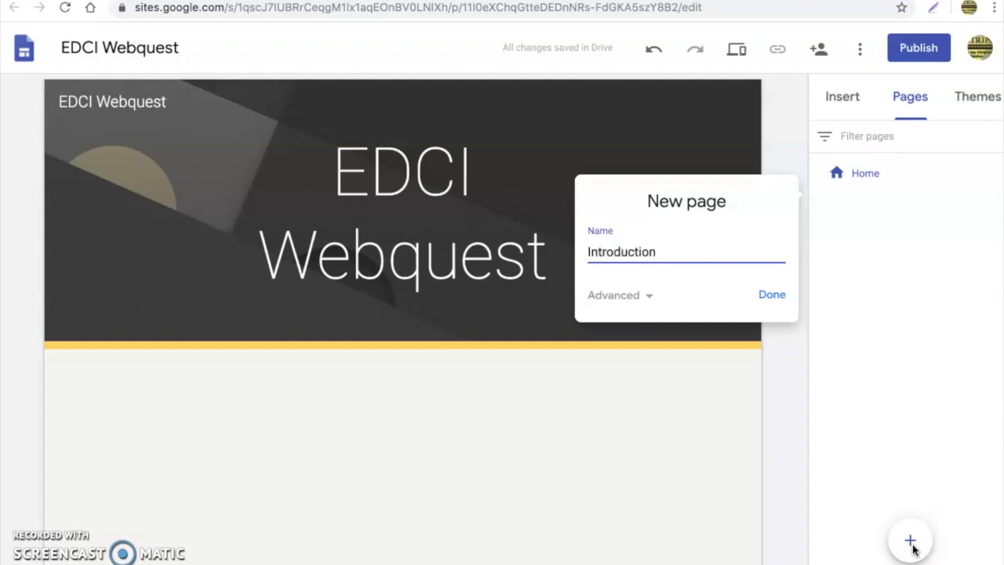
{"action": "key", "text": "Return"}
Add a new page named Task to the site.
{"action": "mouse_move", "coordinate": [912, 549]}
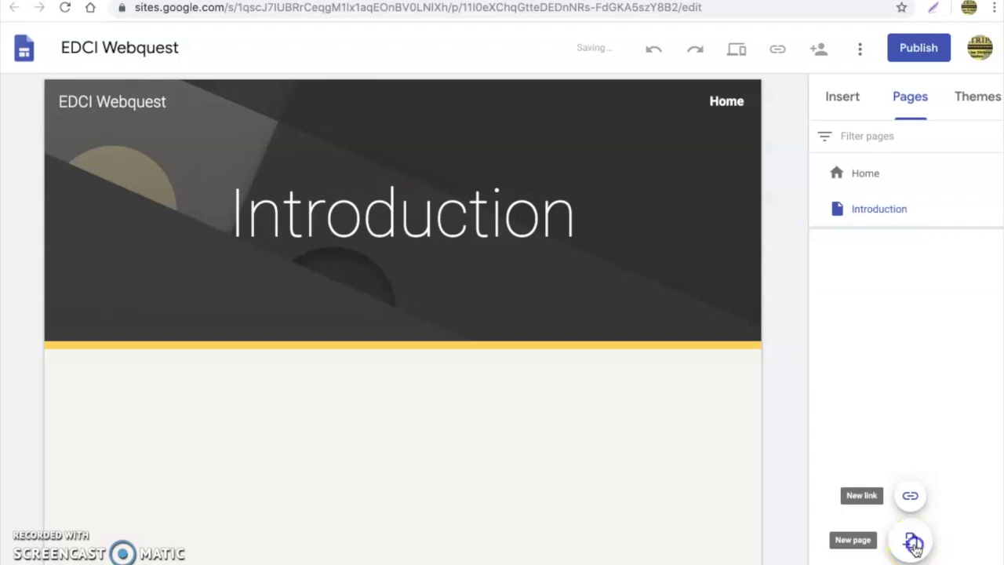
{"action": "left_click", "coordinate": [912, 543]}
{"action": "type", "text": "R"}
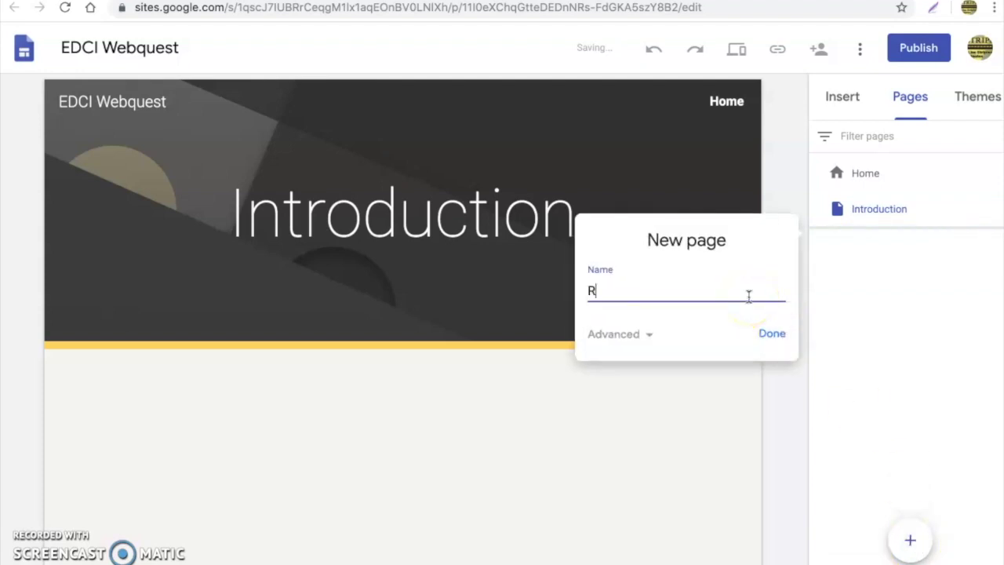
{"action": "key", "text": "BackSpace"}
{"action": "type", "text": "Tsk"}
{"action": "key", "text": "BackSpace"}
{"action": "key", "text": "BackSpace"}
{"action": "type", "text": "ask"}
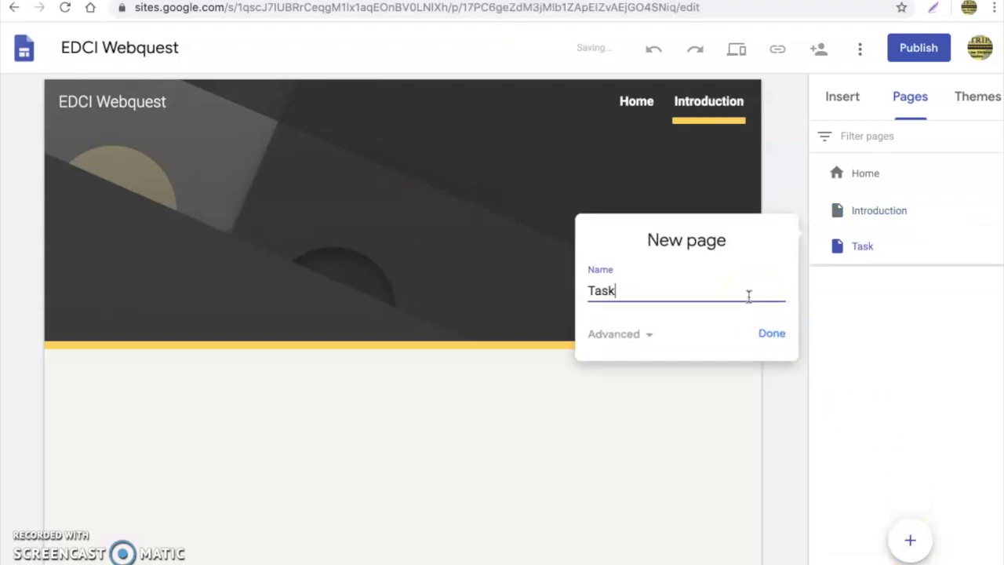
{"action": "key", "text": "Return"}
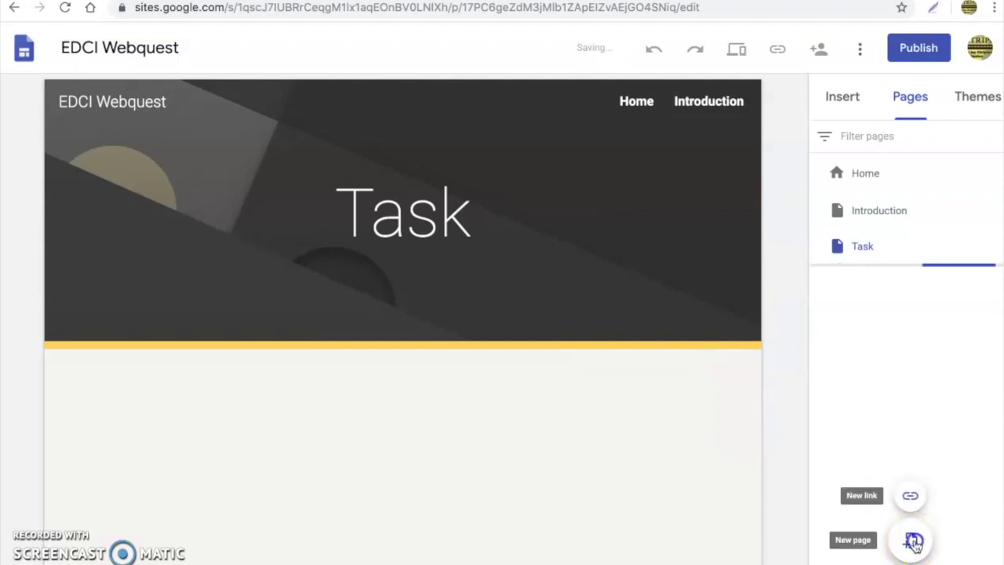
Add a new page named Process to the site.
{"action": "left_click", "coordinate": [912, 542]}
{"action": "type", "text": "Pfocess"}
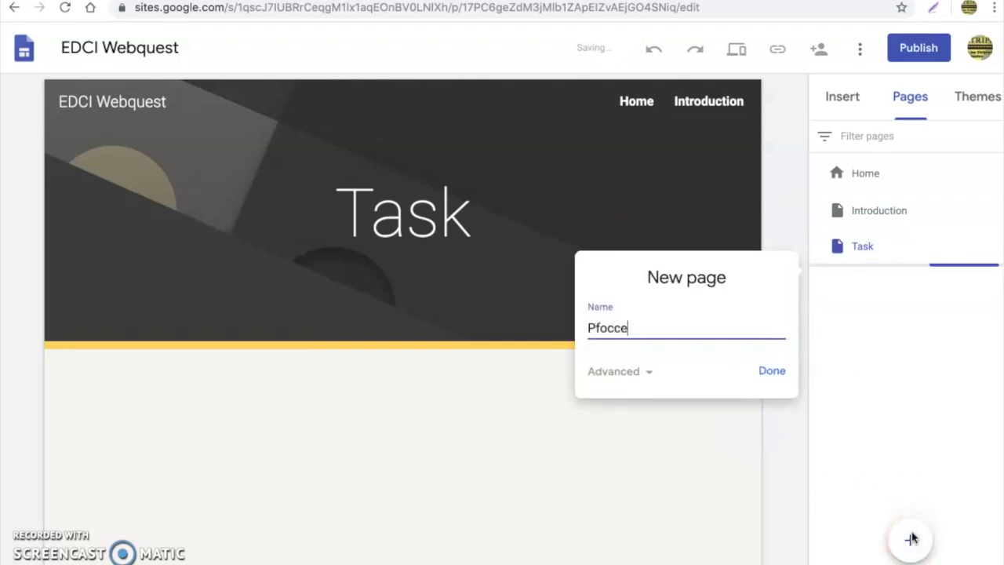
{"action": "key", "text": "BackSpace"}
{"action": "key", "text": "BackSpace"}
{"action": "key", "text": "BackSpace"}
{"action": "key", "text": "BackSpace"}
{"action": "key", "text": "BackSpace"}
{"action": "key", "text": "BackSpace"}
{"action": "type", "text": "rcoe"}
{"action": "key", "text": "BackSpace"}
{"action": "key", "text": "BackSpace"}
{"action": "key", "text": "BackSpace"}
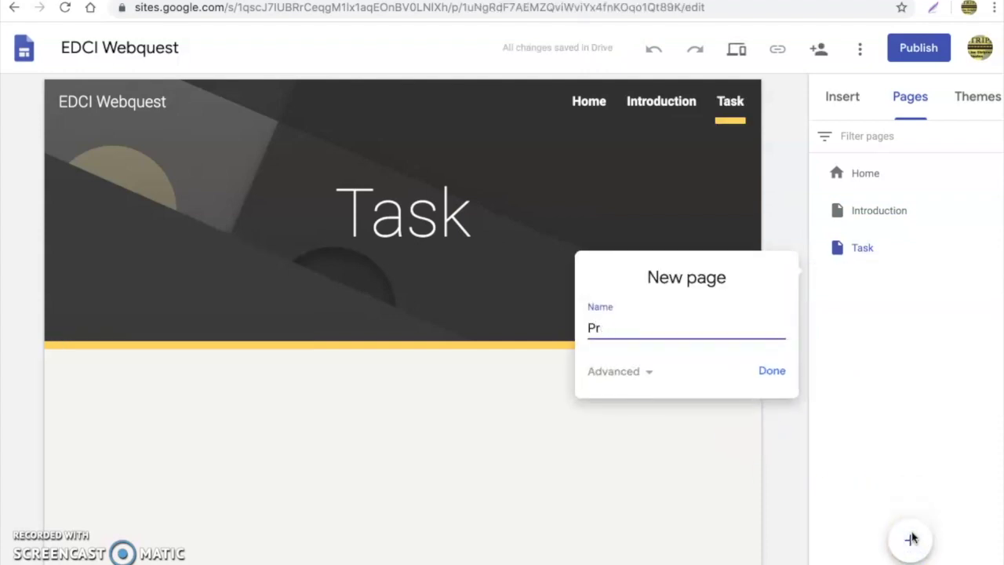
{"action": "type", "text": "ocess"}
{"action": "key", "text": "Return"}
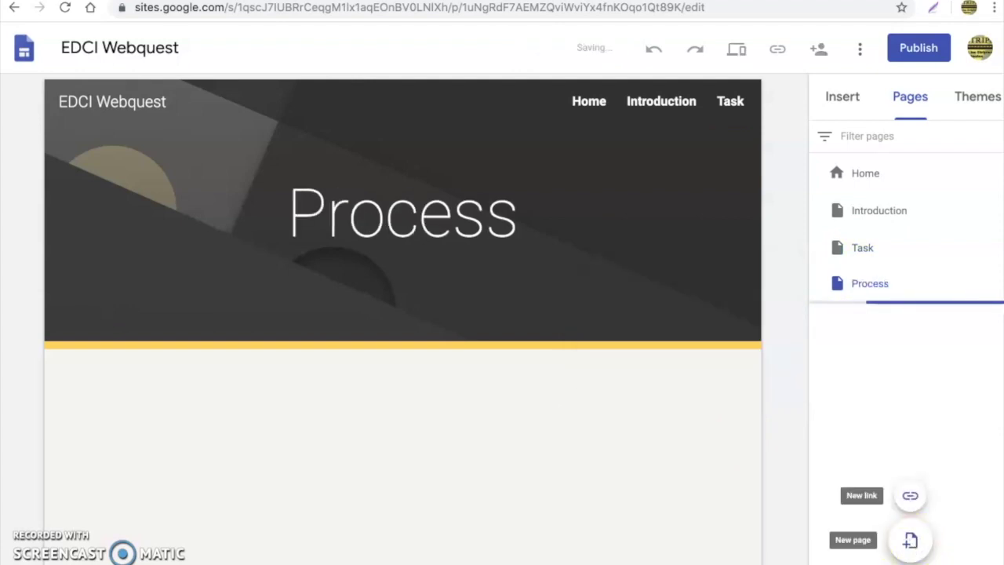
Try to add a new page named Resources to the site.
{"action": "left_click", "coordinate": [911, 540]}
{"action": "type", "text": "Resourcse"}
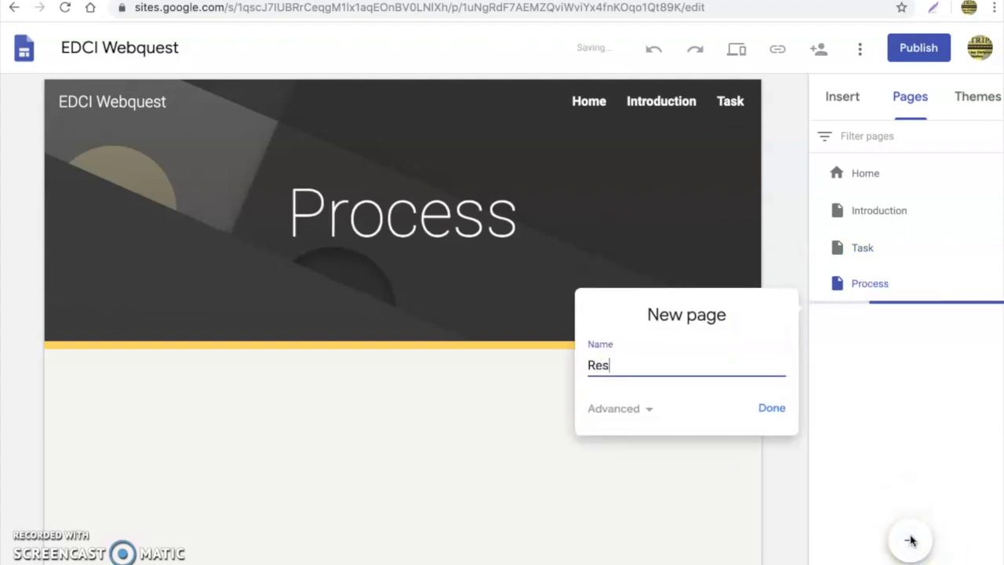
{"action": "key", "text": "BackSpace"}
{"action": "key", "text": "BackSpace"}
{"action": "type", "text": "es"}
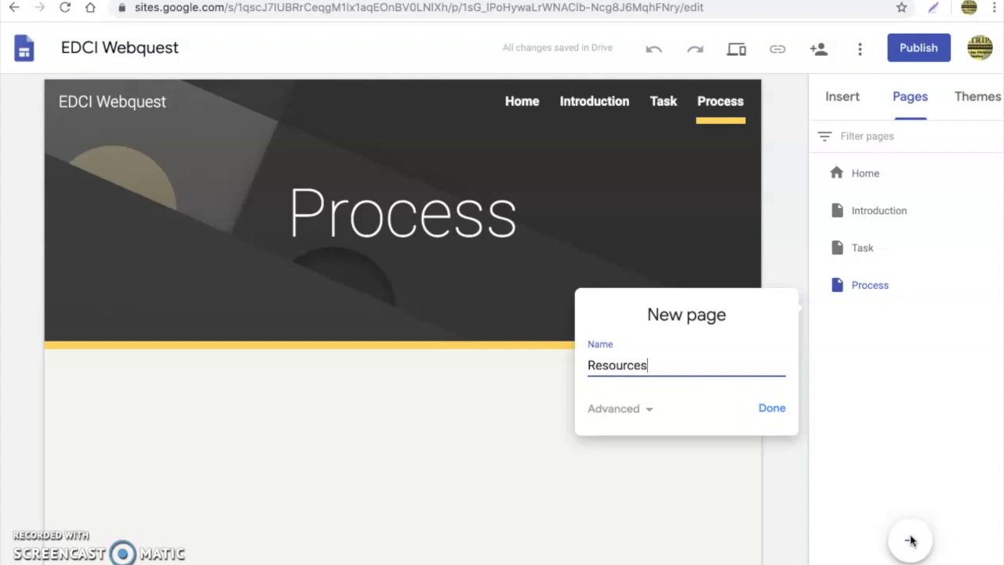
{"action": "key", "text": "Return"}
Add a new page named Evaluation to the site.
{"action": "mouse_move", "coordinate": [906, 553]}
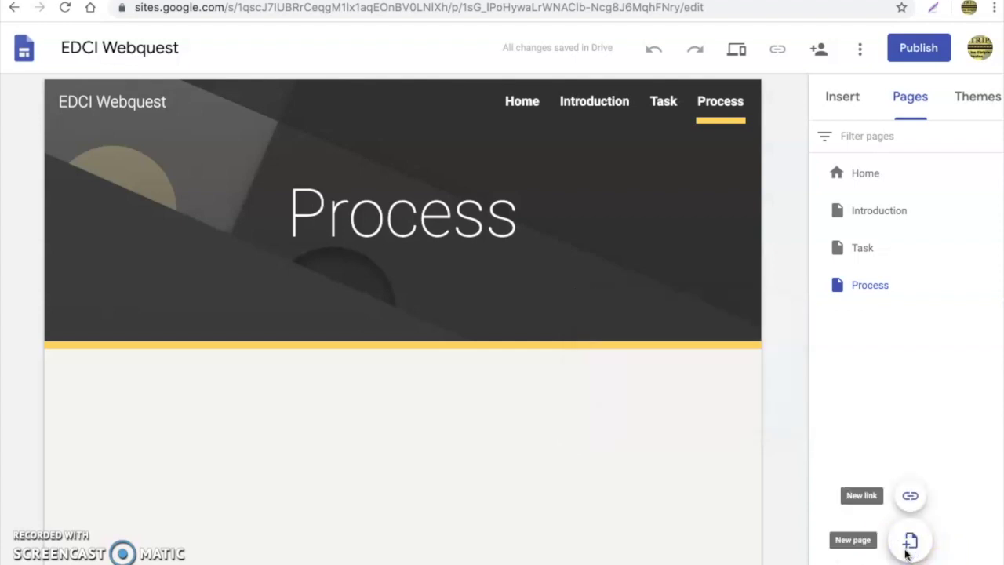
{"action": "left_click", "coordinate": [910, 539]}
{"action": "type", "text": "Evaluation"}
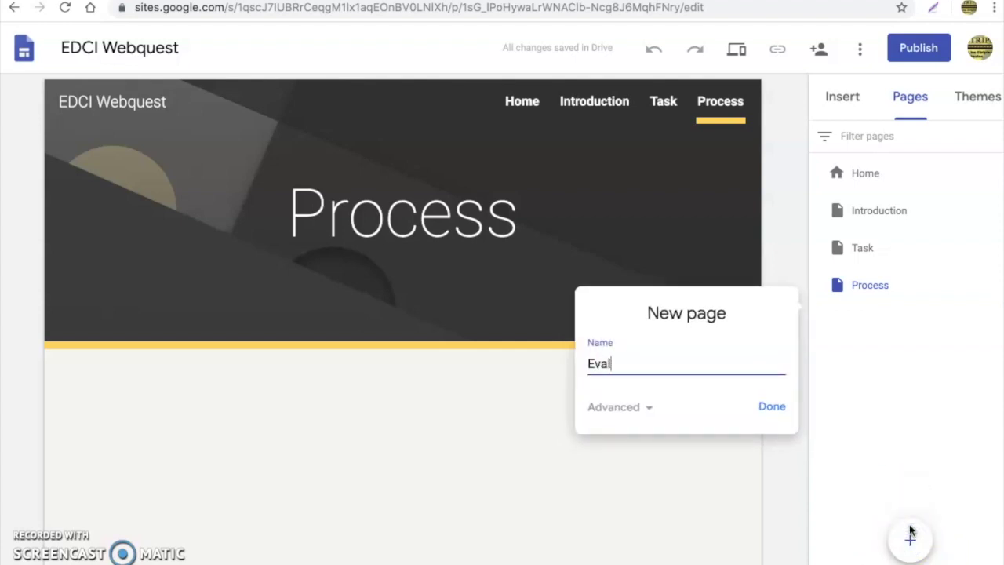
{"action": "left_click", "coordinate": [770, 406]}
Add a new page named Conclusion to the site.
{"action": "left_click", "coordinate": [908, 539]}
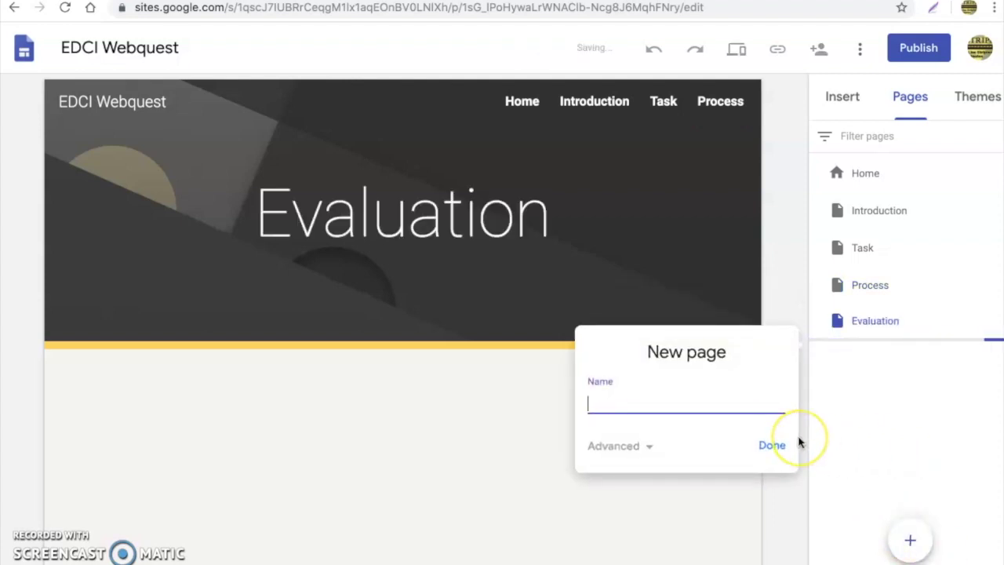
{"action": "type", "text": "Conclusion"}
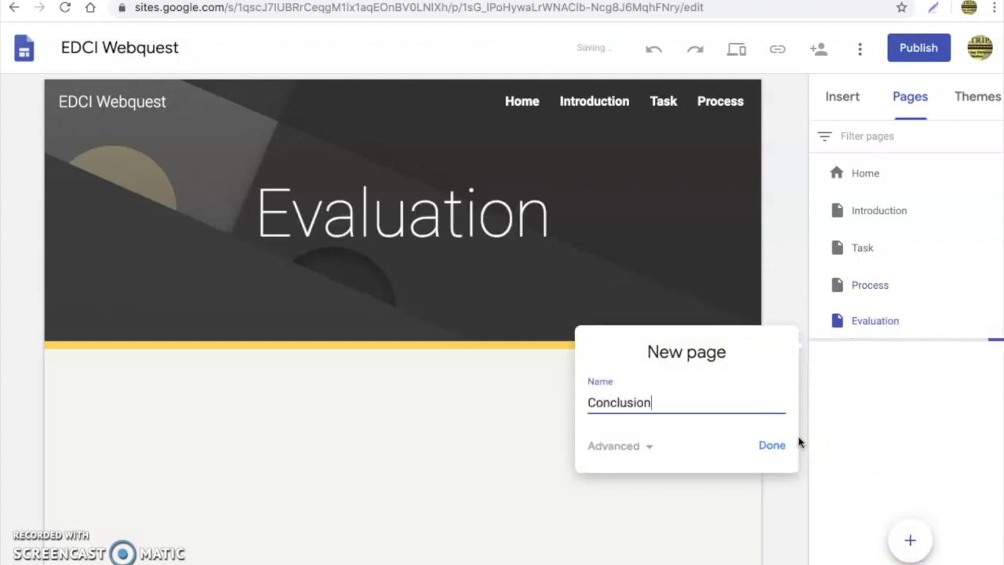
{"action": "key", "text": "Return"}
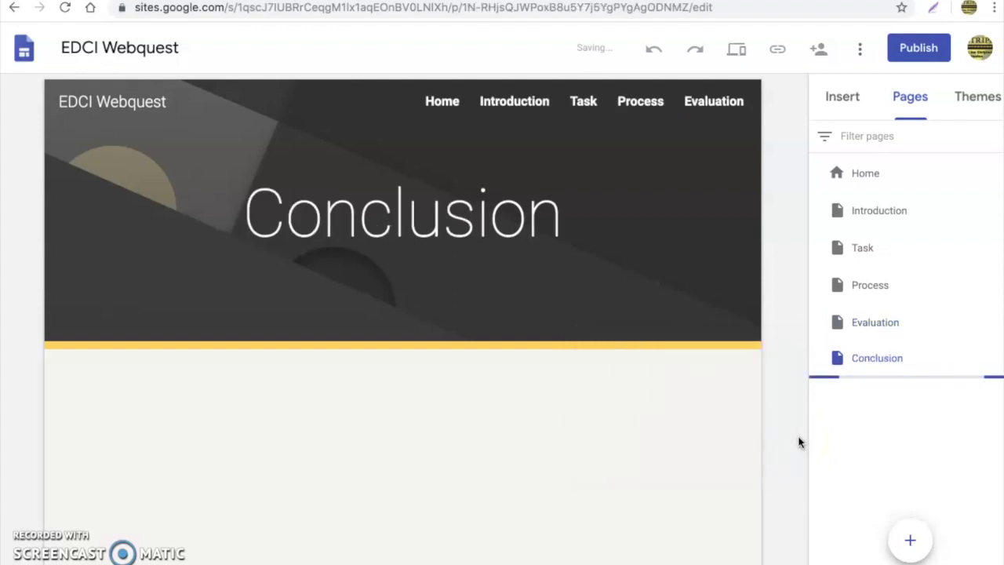
Switch between the new site pages and open the Introduction page for editing.
{"action": "left_click", "coordinate": [869, 328]}
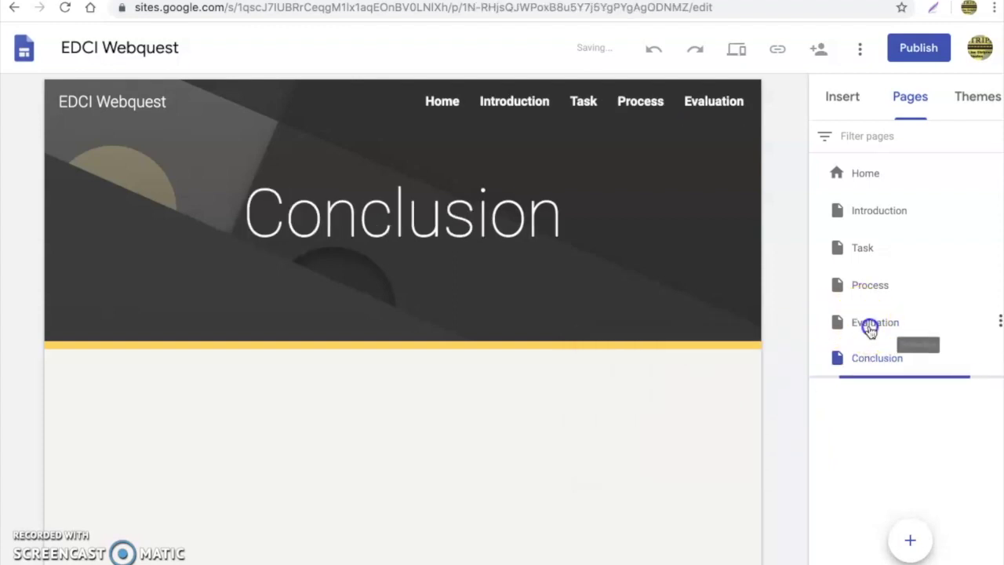
{"action": "left_click", "coordinate": [879, 211]}
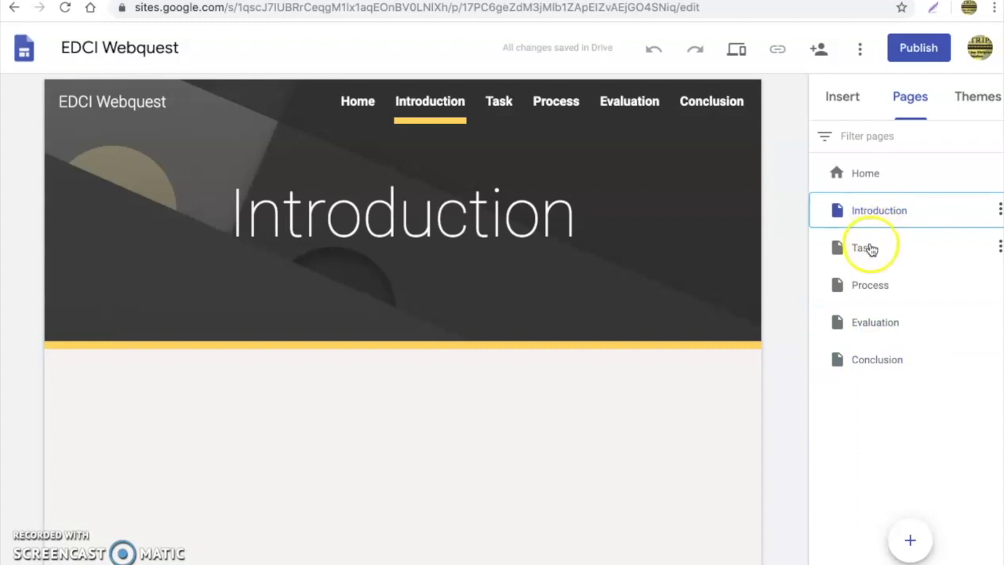
{"action": "left_click", "coordinate": [875, 248]}
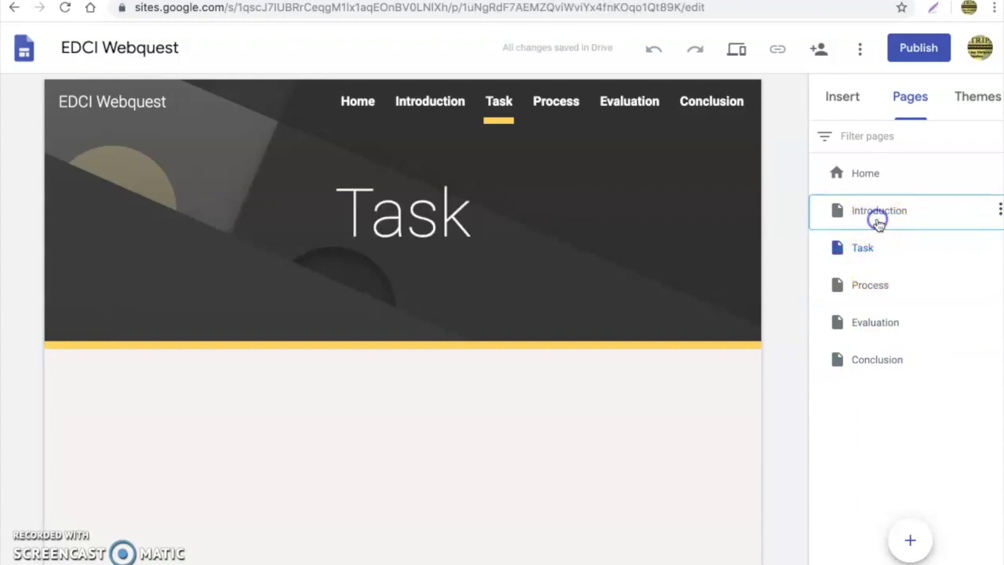
{"action": "left_click", "coordinate": [876, 220]}
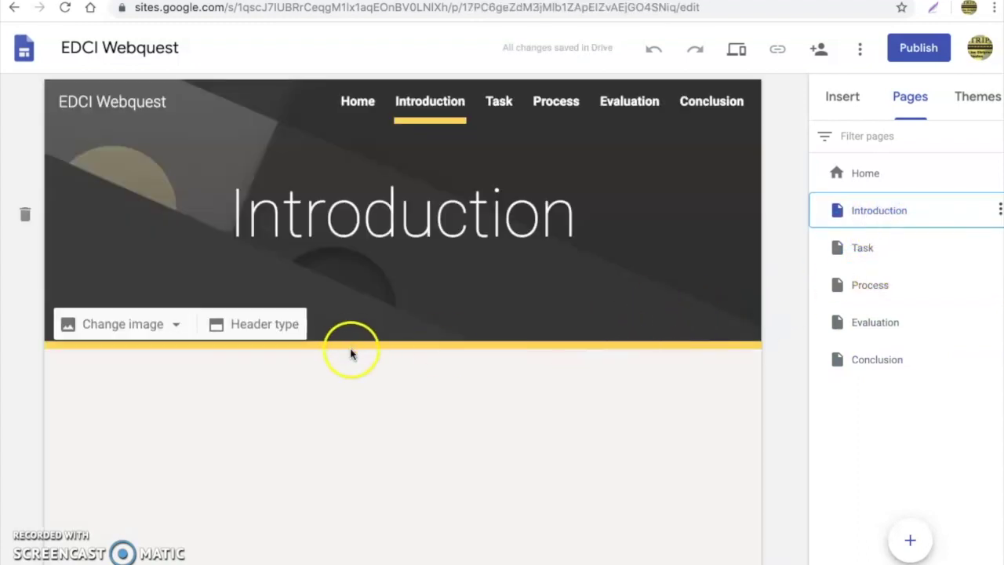
{"action": "left_click", "coordinate": [157, 324]}
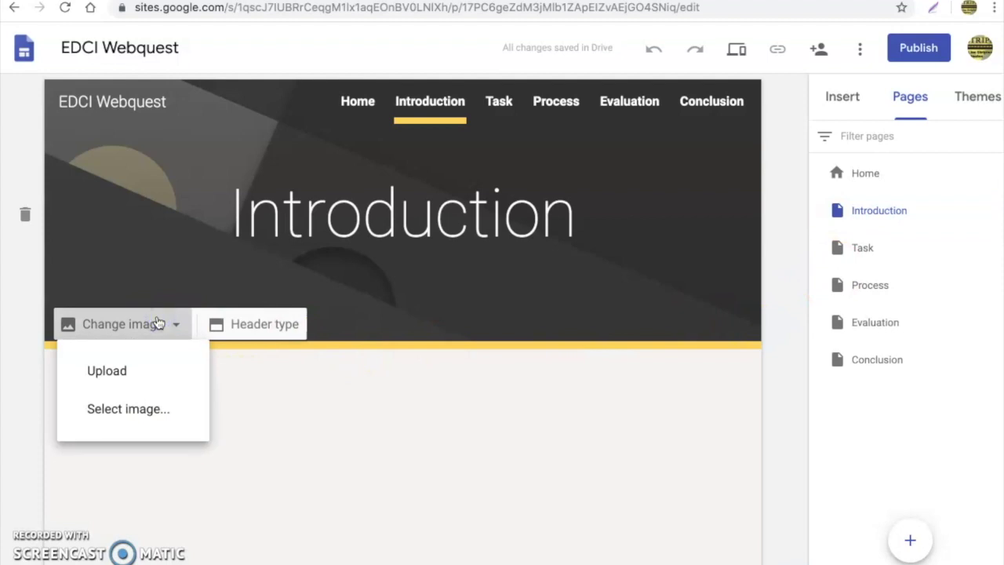
{"action": "left_click", "coordinate": [150, 384]}
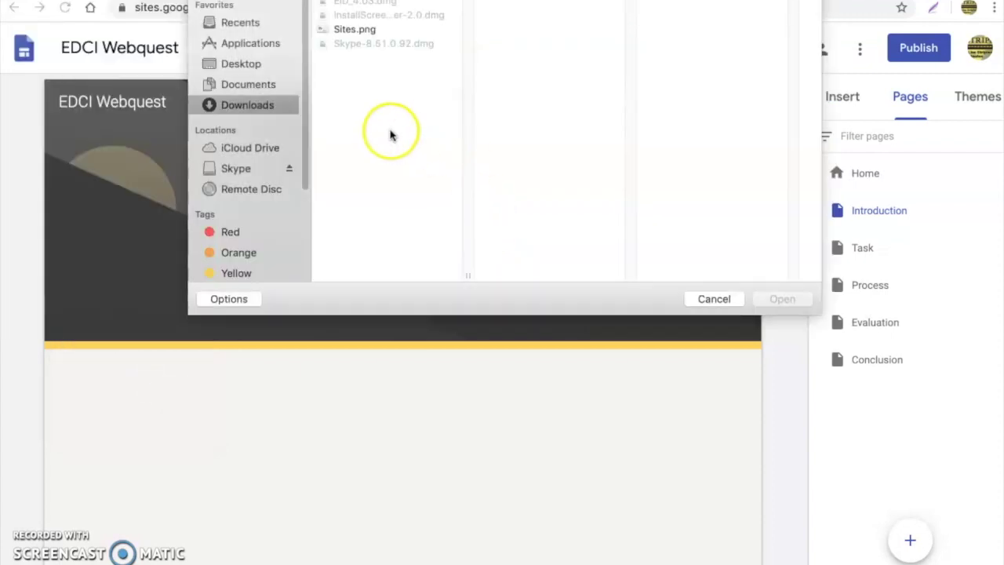
{"action": "left_click", "coordinate": [708, 298]}
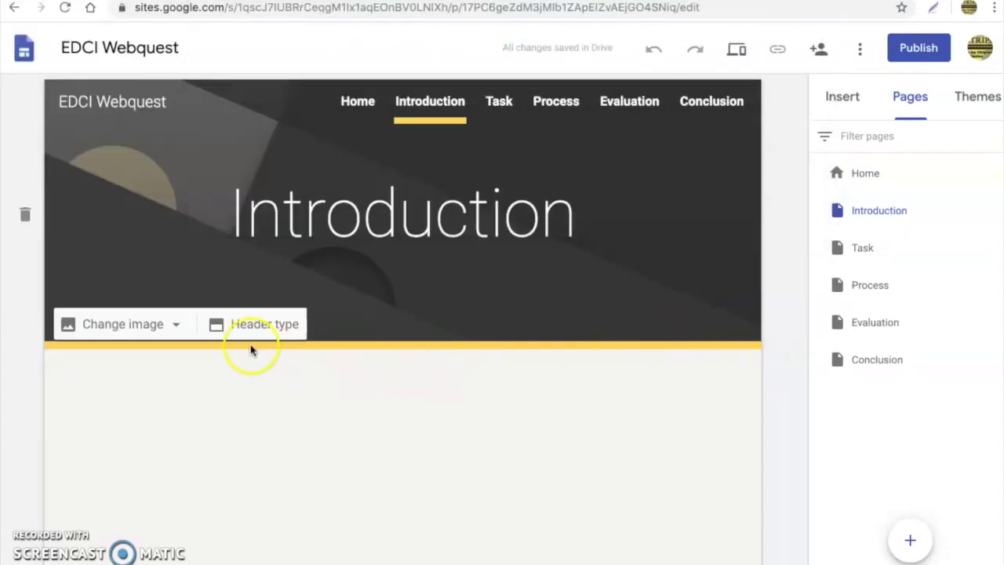
Set the Introduction page's header image to the first group photo of soldiers from an image search for "world war ii".
{"action": "left_click", "coordinate": [157, 324]}
{"action": "left_click", "coordinate": [145, 402]}
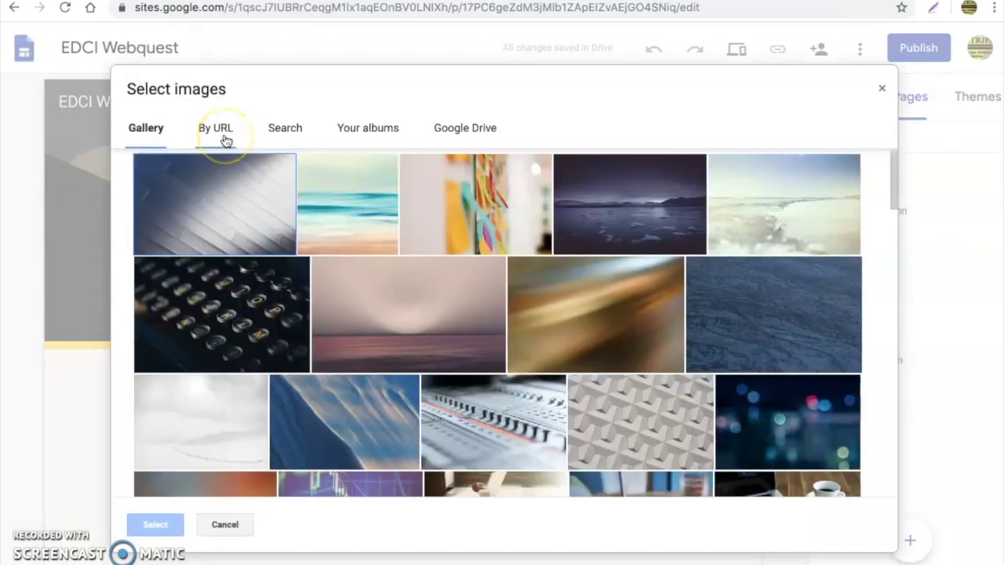
{"action": "left_click", "coordinate": [276, 127]}
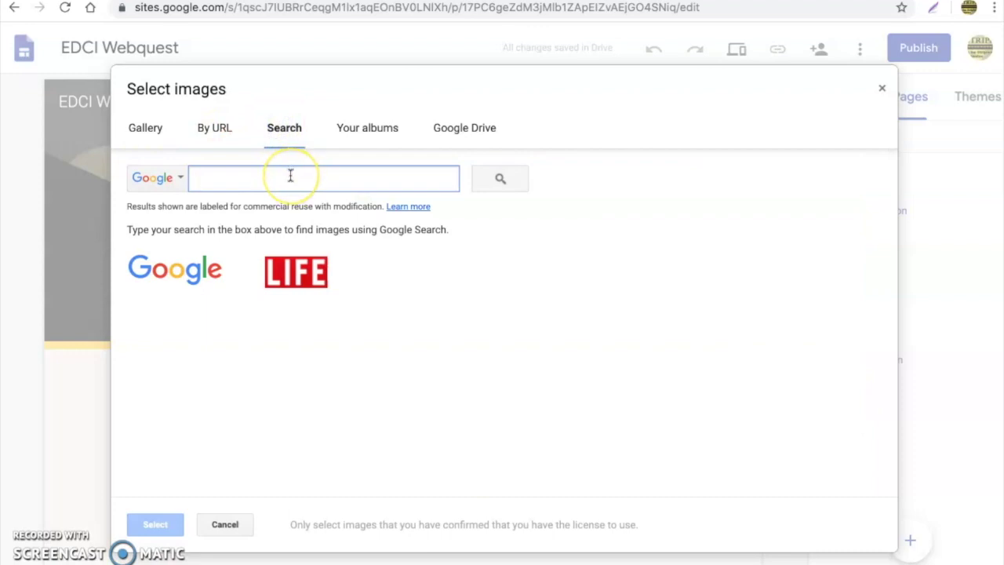
{"action": "type", "text": "world war"}
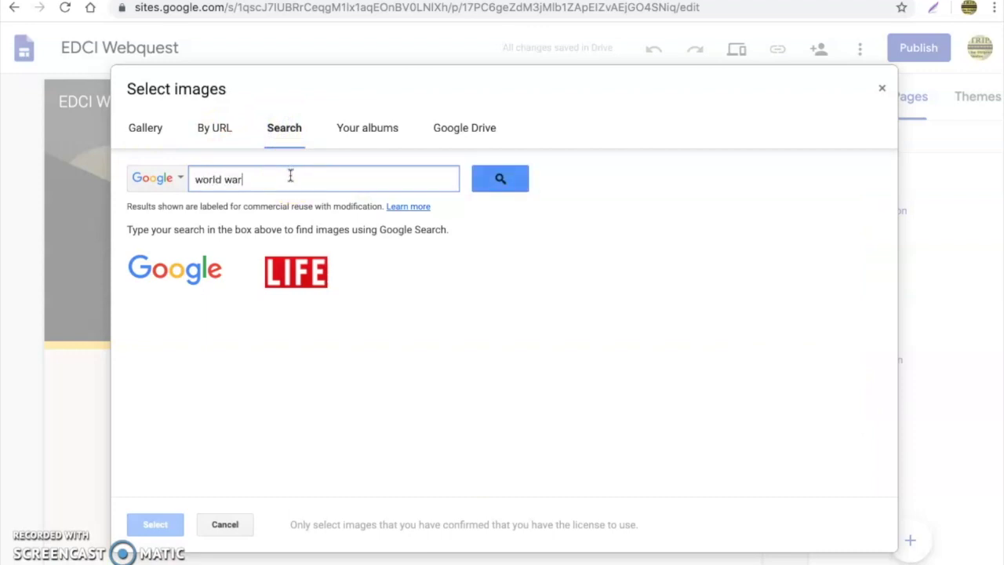
{"action": "type", "text": " ii"}
{"action": "key", "text": "Return"}
{"action": "left_click", "coordinate": [277, 176]}
{"action": "type", "text": "i"}
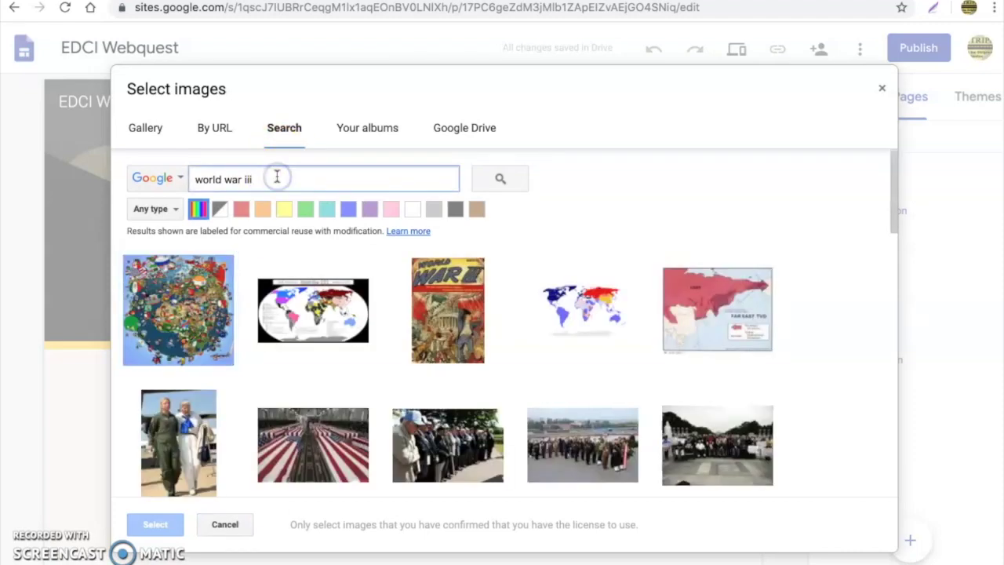
{"action": "key", "text": "BackSpace"}
{"action": "key", "text": "Return"}
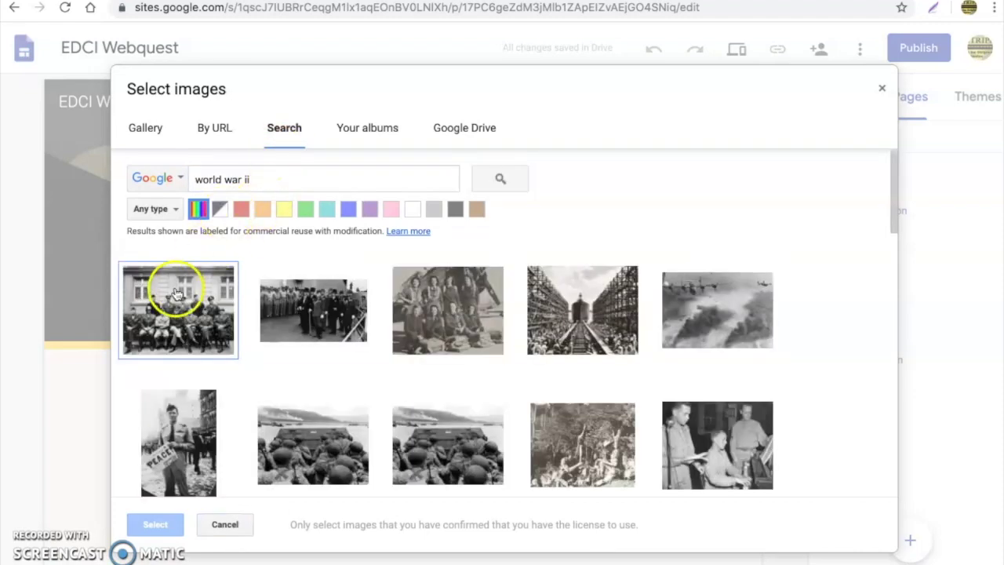
{"action": "left_click", "coordinate": [178, 292]}
{"action": "left_click", "coordinate": [155, 524]}
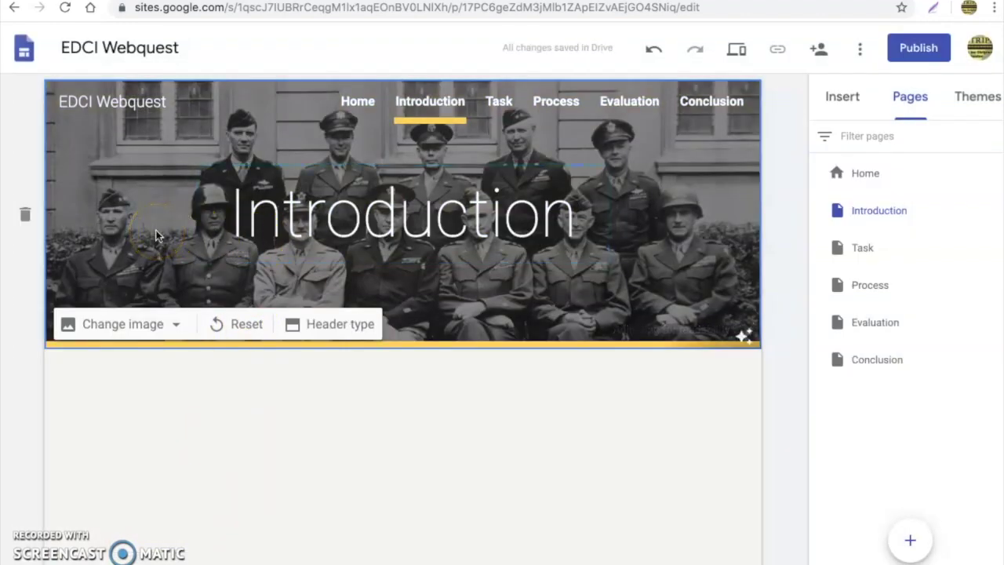
Reset the Introduction page's header image to the theme default.
{"action": "left_click", "coordinate": [239, 323]}
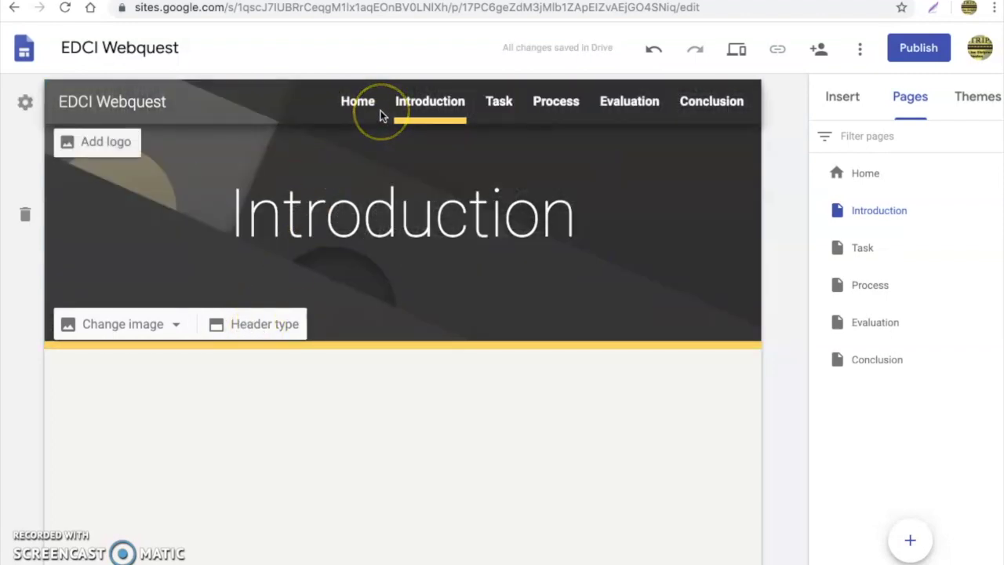
{"action": "left_click", "coordinate": [202, 108]}
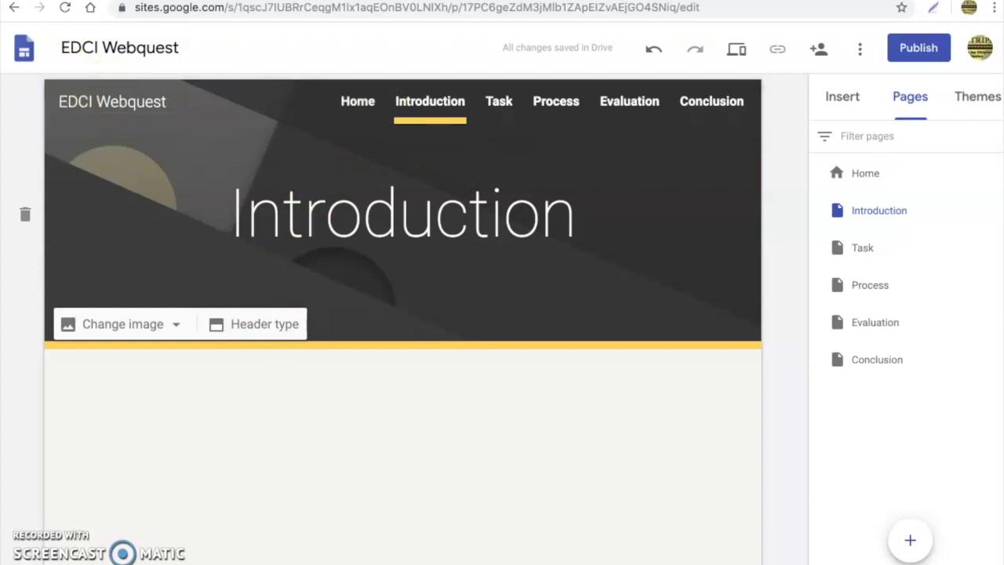
Add a text box below the Introduction header reading "Here is our introduction...".
{"action": "double_click", "coordinate": [383, 404]}
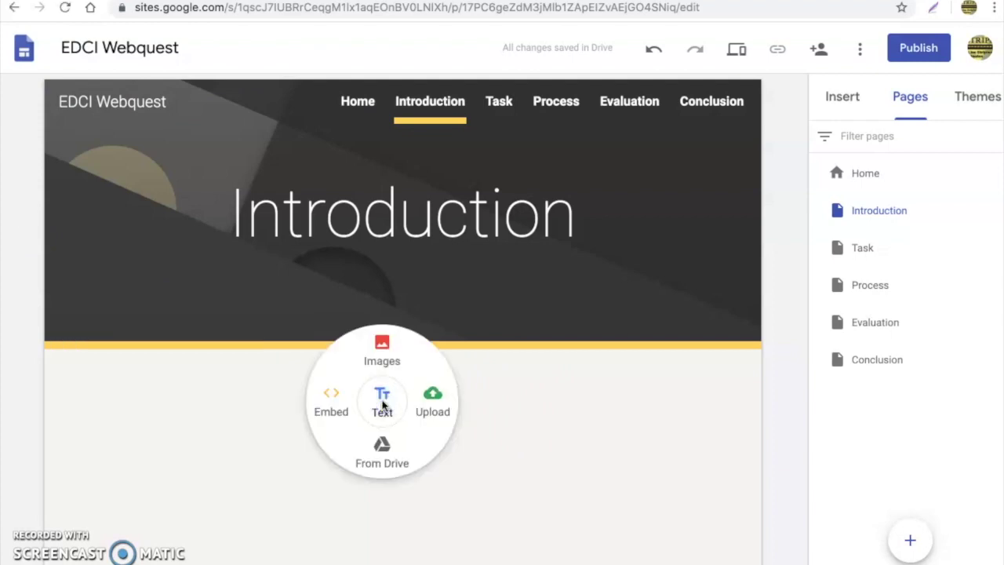
{"action": "left_click", "coordinate": [382, 403]}
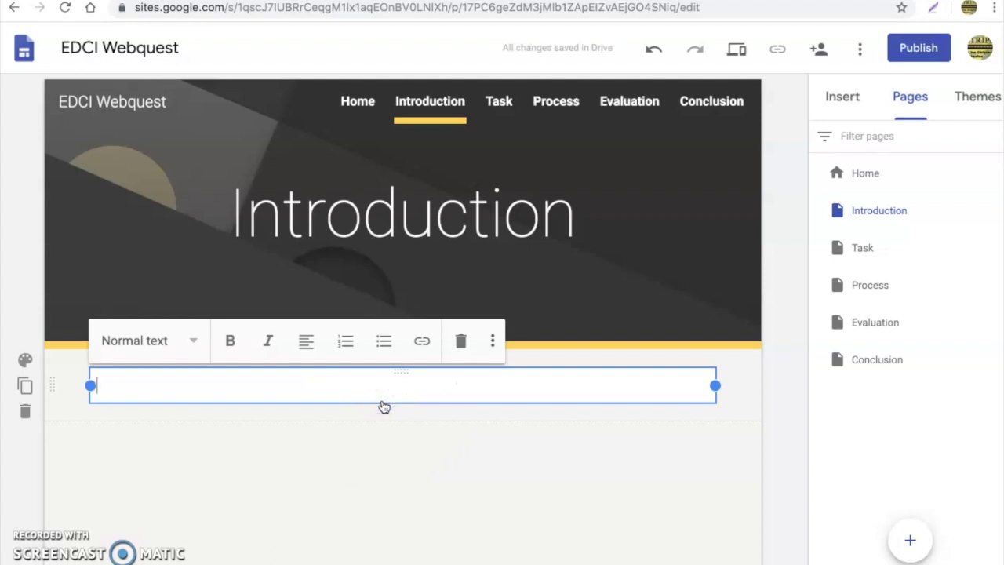
{"action": "type", "text": "Here is our intro"}
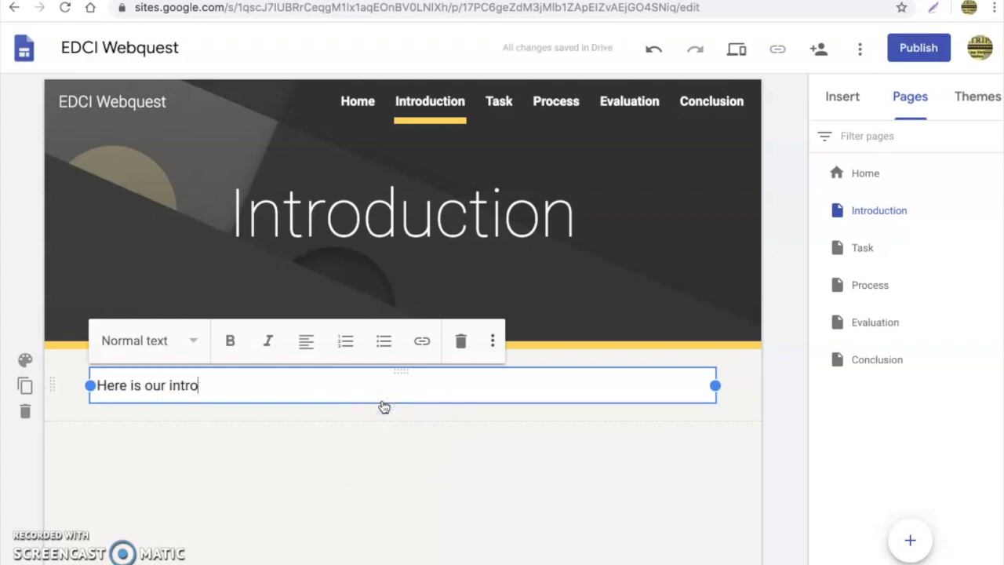
{"action": "type", "text": "duction..."}
{"action": "left_click", "coordinate": [439, 454]}
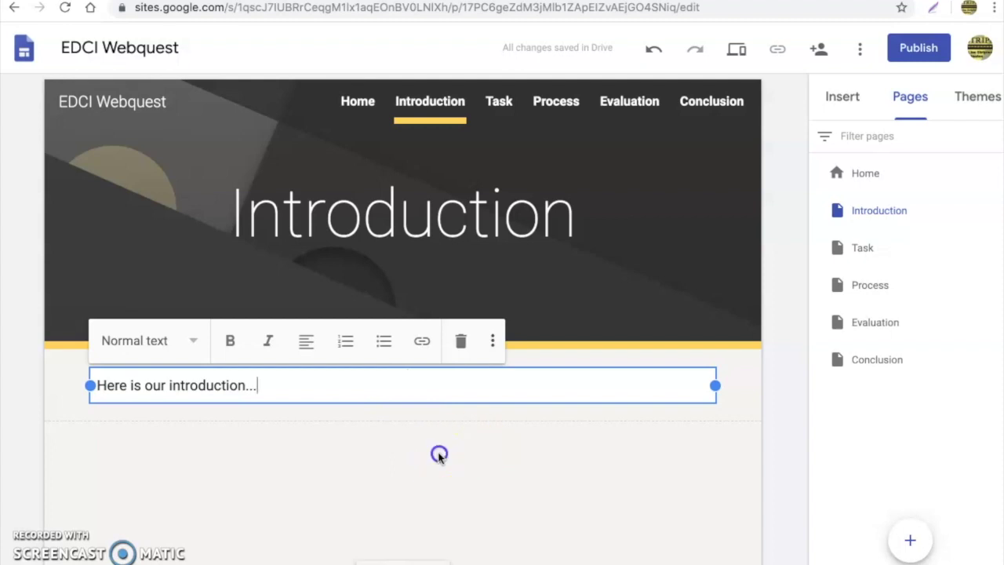
{"action": "left_click", "coordinate": [414, 421]}
{"action": "left_click", "coordinate": [408, 462]}
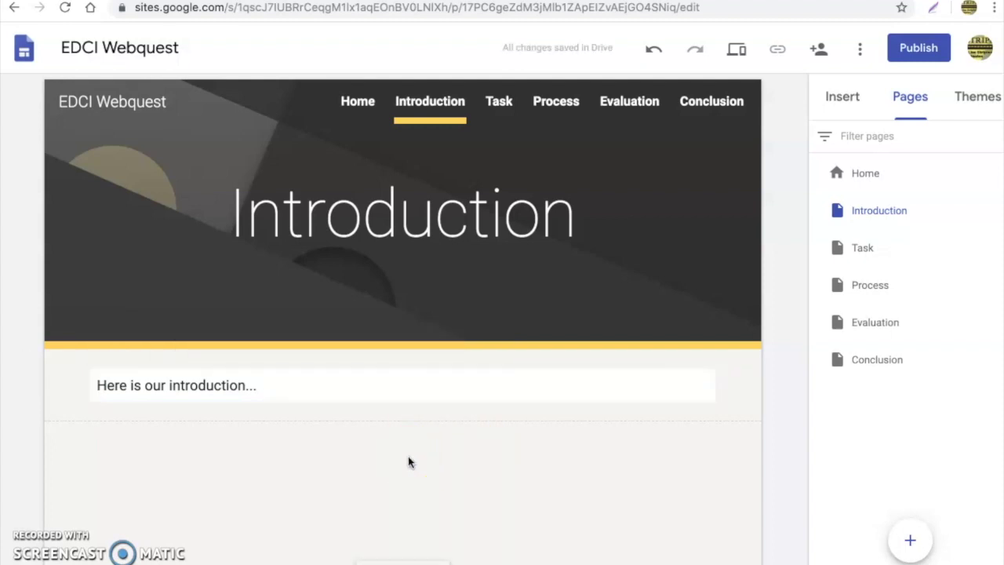
Insert the first Ohio flag image from a search for "ohio" below the introduction text, and delete it again.
{"action": "double_click", "coordinate": [408, 461]}
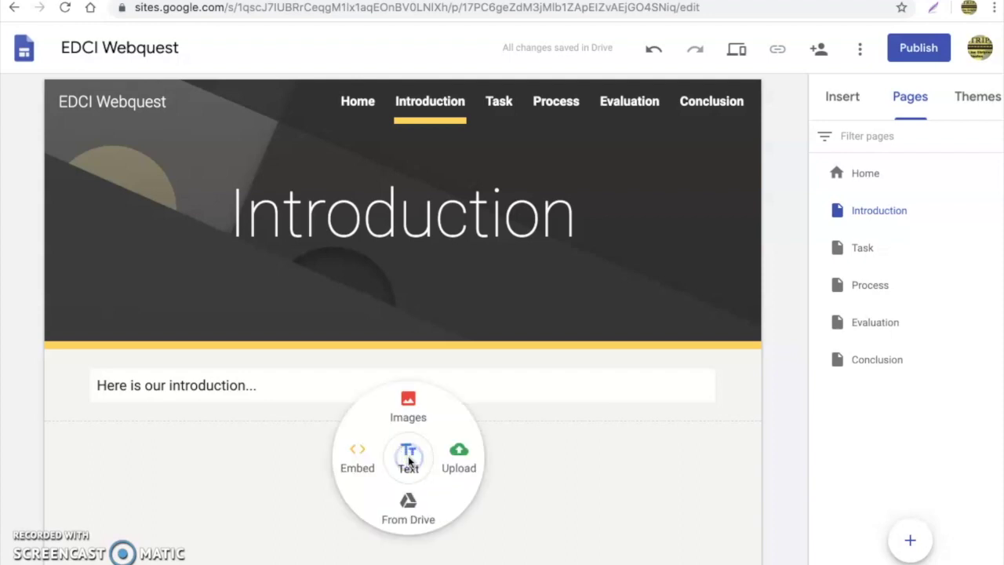
{"action": "left_click", "coordinate": [408, 400]}
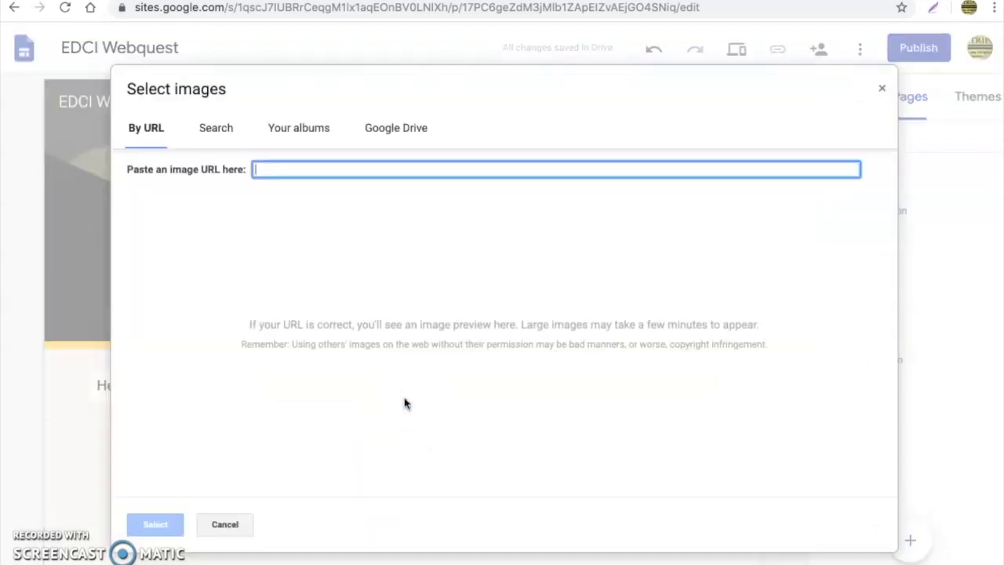
{"action": "left_click", "coordinate": [220, 130]}
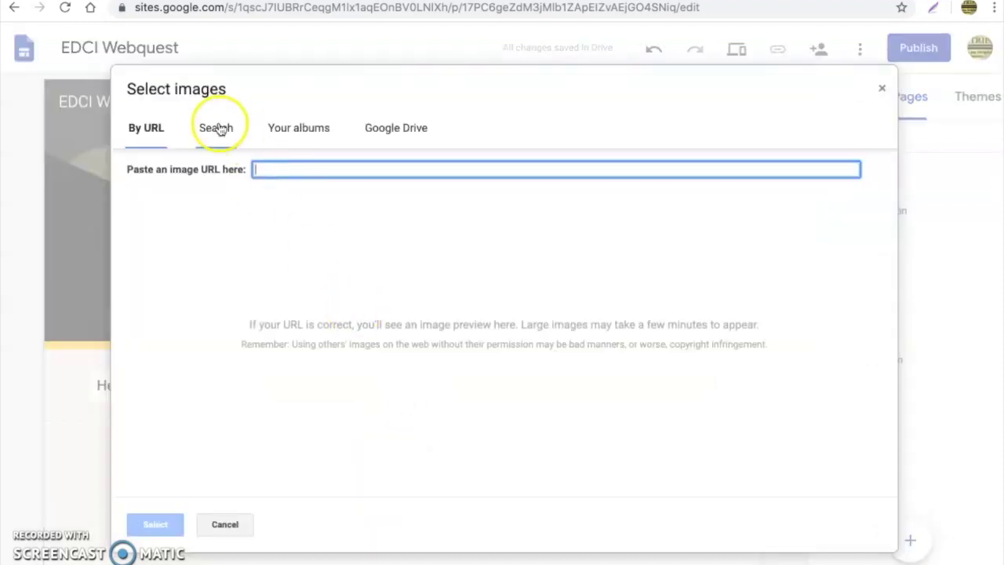
{"action": "left_click", "coordinate": [233, 171]}
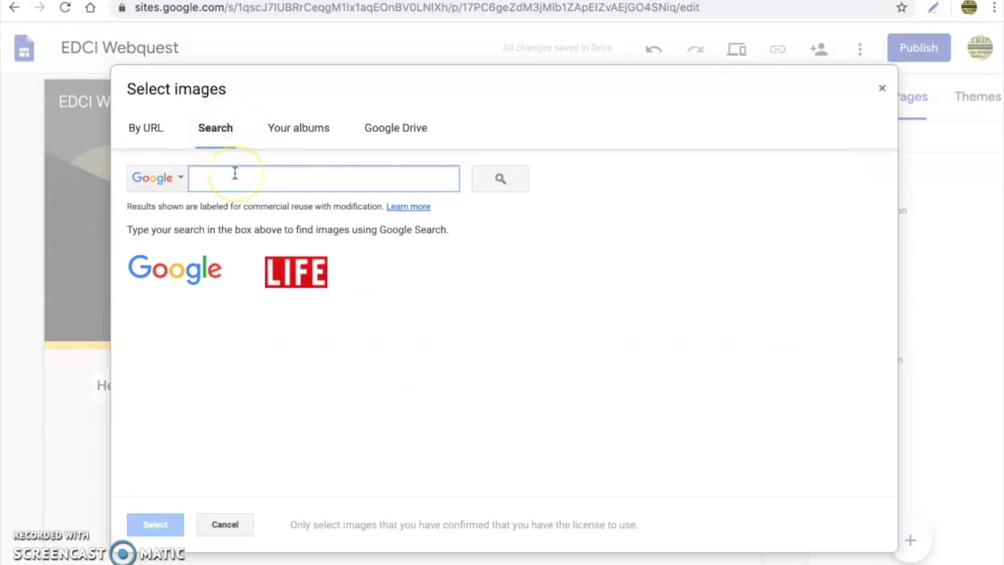
{"action": "type", "text": "ohio"}
{"action": "key", "text": "Return"}
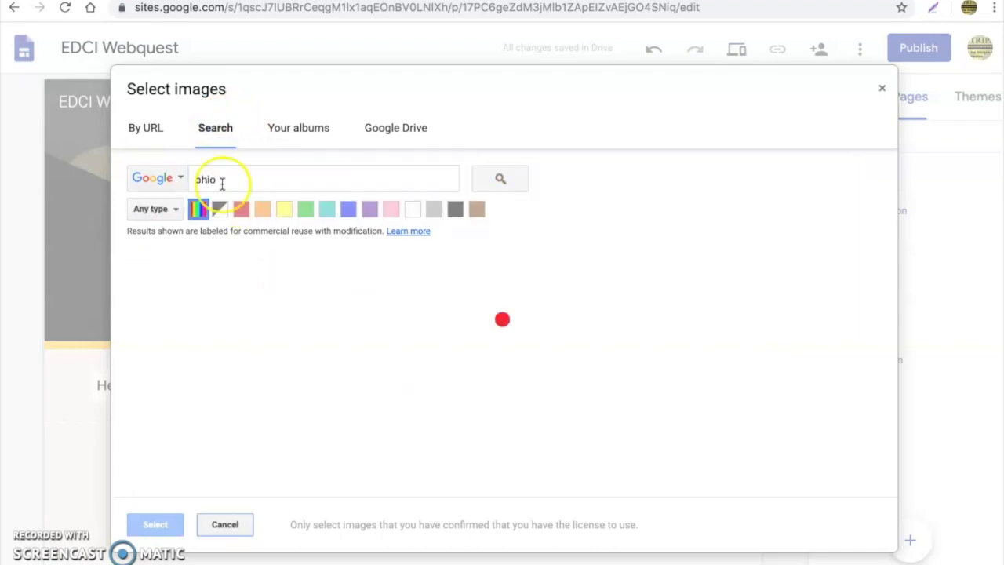
{"action": "left_click", "coordinate": [206, 314]}
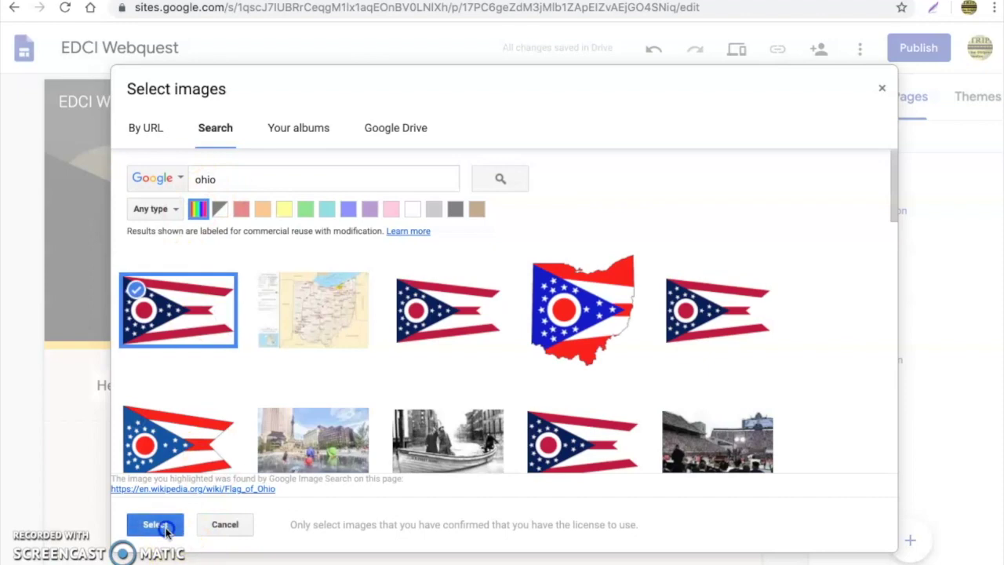
{"action": "left_click", "coordinate": [157, 525]}
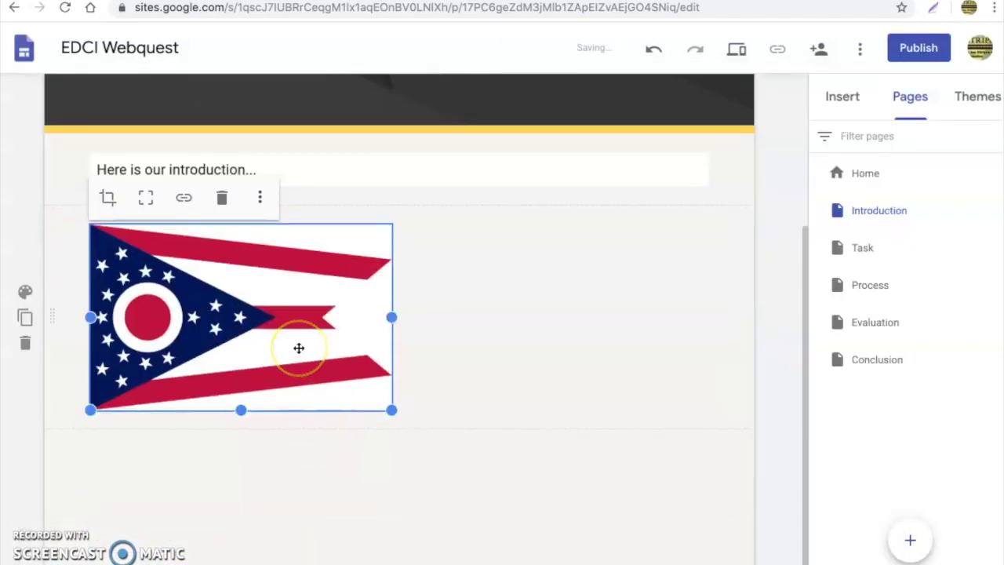
{"action": "key", "text": "Delete"}
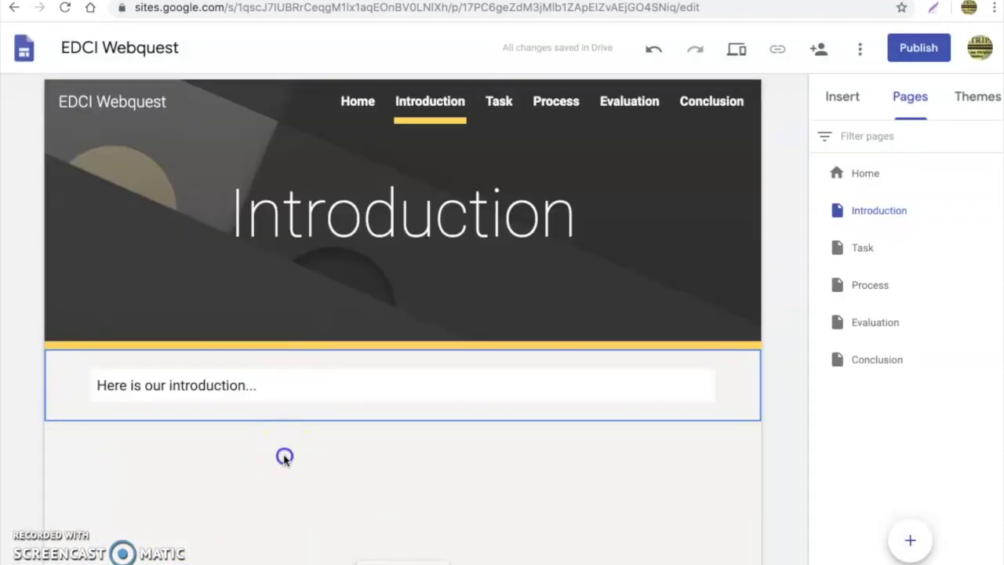
{"action": "double_click", "coordinate": [284, 458]}
{"action": "left_click", "coordinate": [331, 463]}
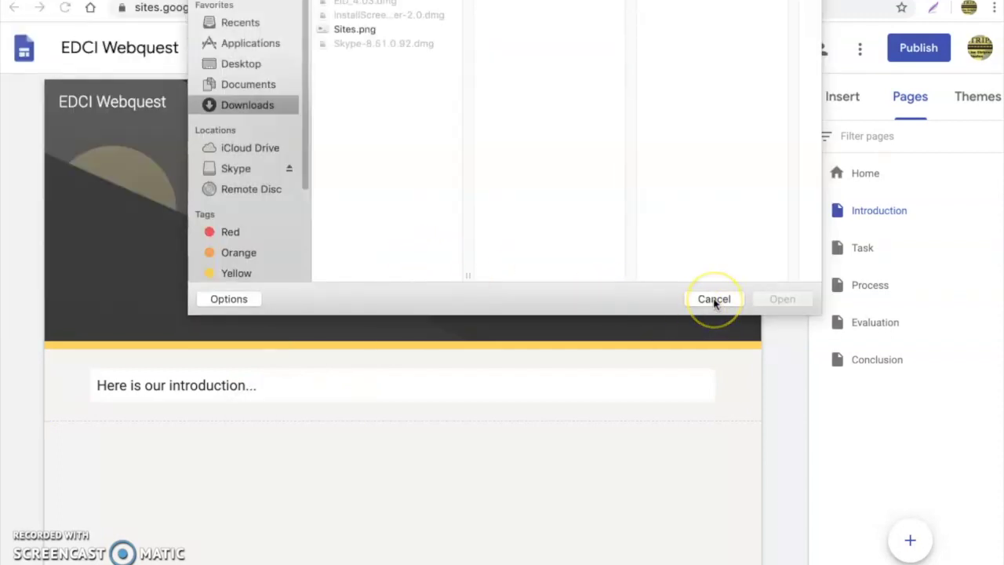
{"action": "left_click", "coordinate": [714, 301]}
Insert the "Webquests in the Classroom" presentation from the Drive folder Ashland Teaching > EDCI 232 below the introduction text.
{"action": "double_click", "coordinate": [433, 466]}
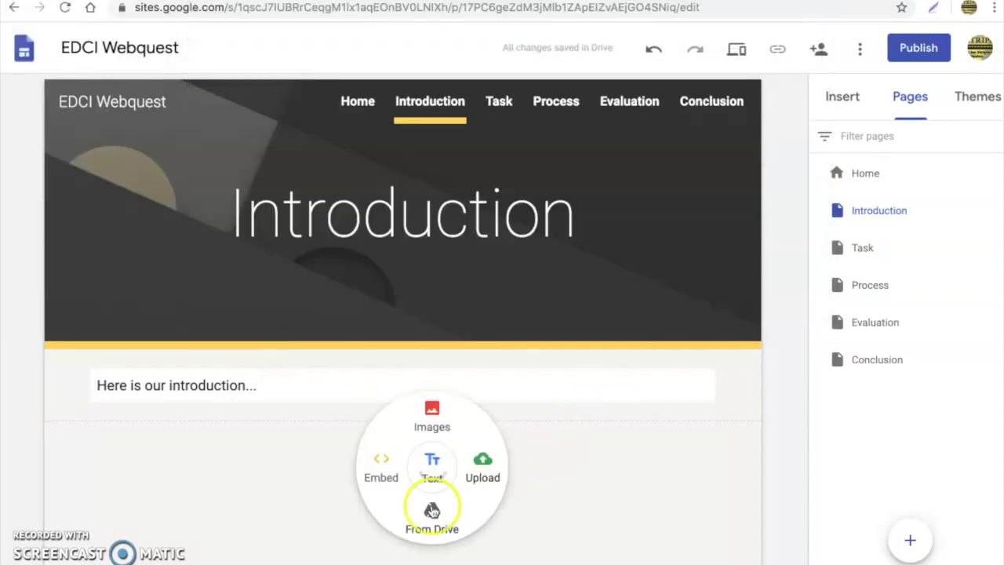
{"action": "left_click", "coordinate": [432, 510]}
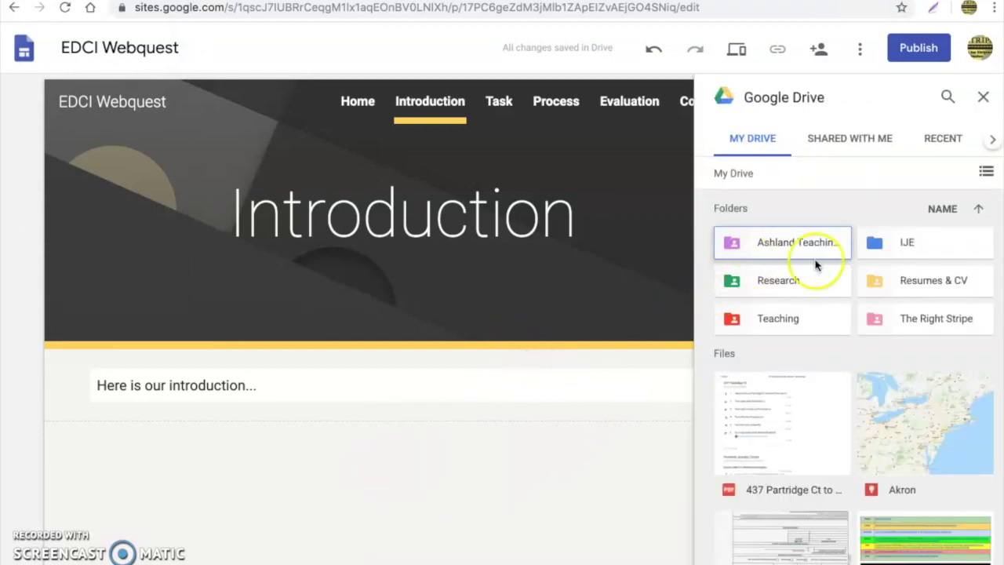
{"action": "scroll", "coordinate": [843, 460], "scroll_direction": "down", "scroll_amount": 5}
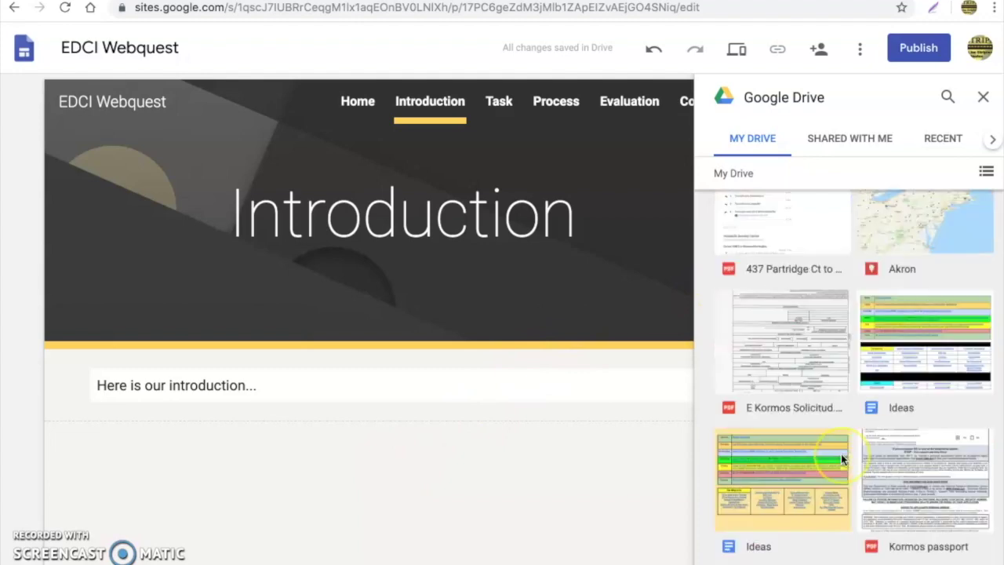
{"action": "scroll", "coordinate": [843, 460], "scroll_direction": "up", "scroll_amount": 5}
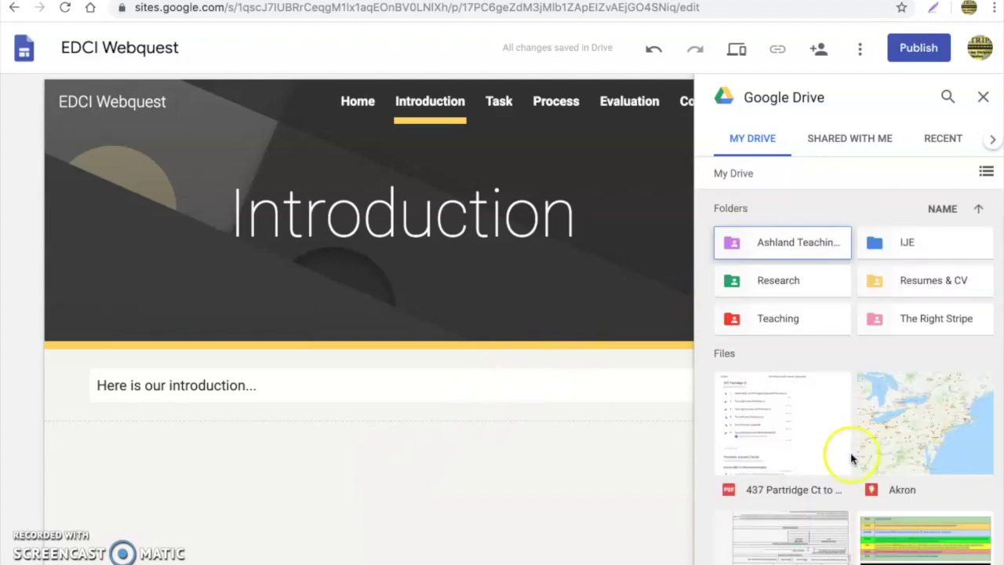
{"action": "scroll", "coordinate": [885, 449], "scroll_direction": "down", "scroll_amount": 1}
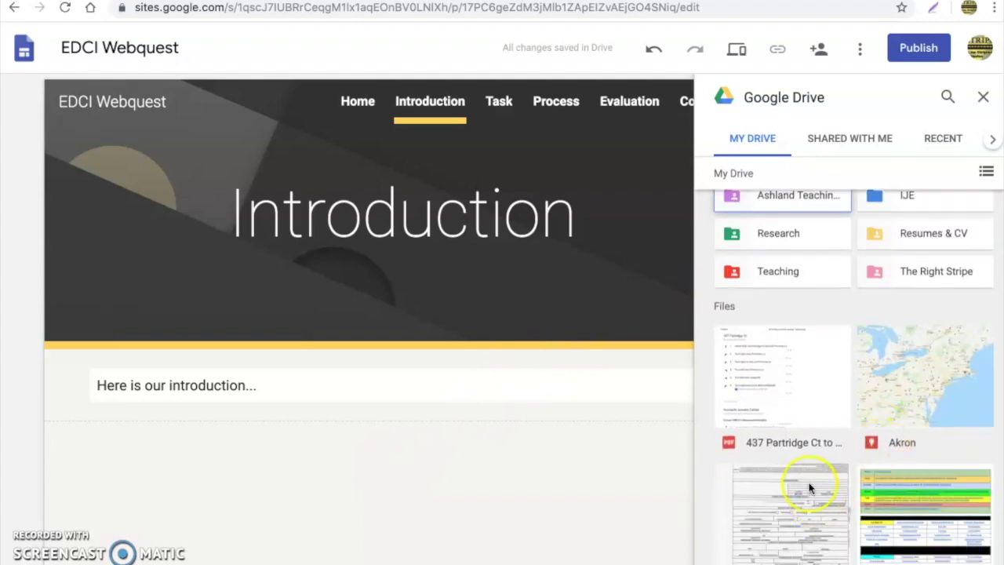
{"action": "scroll", "coordinate": [810, 488], "scroll_direction": "up", "scroll_amount": 1}
{"action": "double_click", "coordinate": [746, 243]}
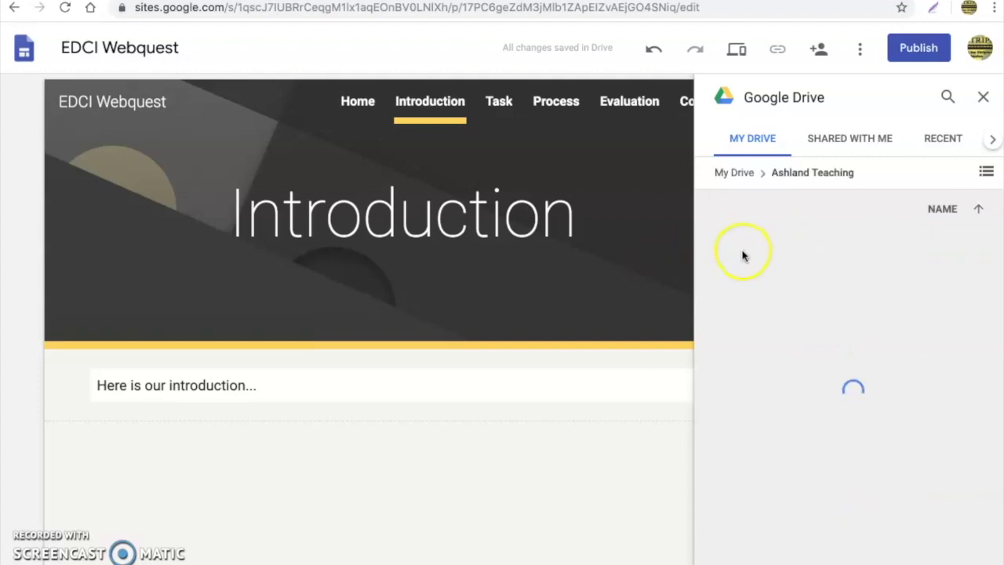
{"action": "double_click", "coordinate": [793, 283]}
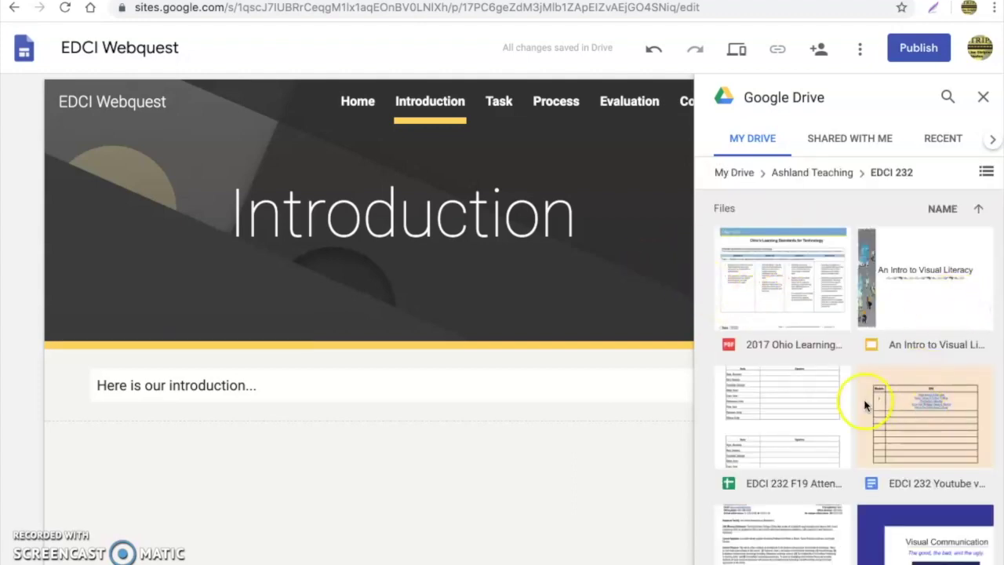
{"action": "scroll", "coordinate": [840, 341], "scroll_direction": "down", "scroll_amount": 3}
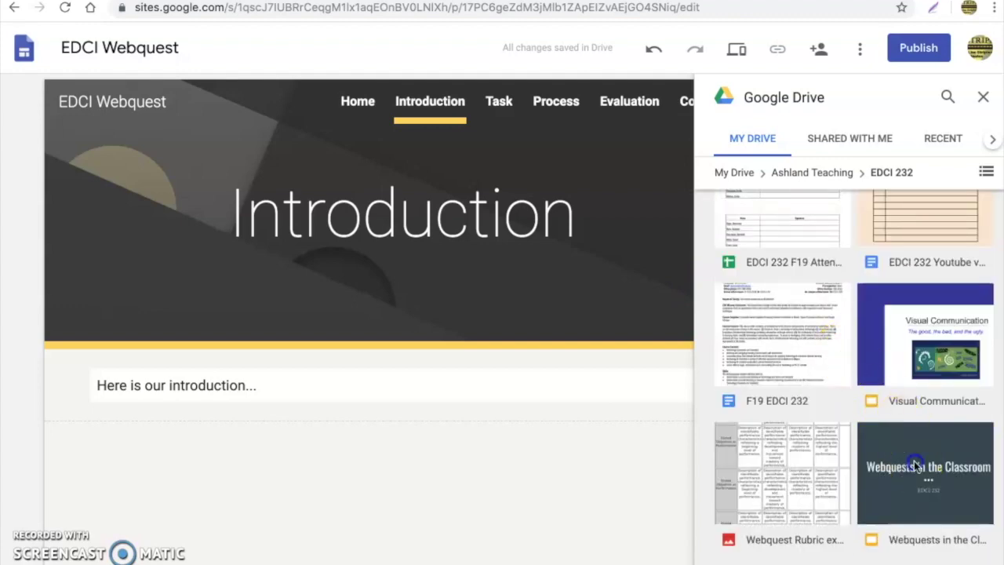
{"action": "left_click", "coordinate": [925, 537]}
{"action": "left_click", "coordinate": [969, 559]}
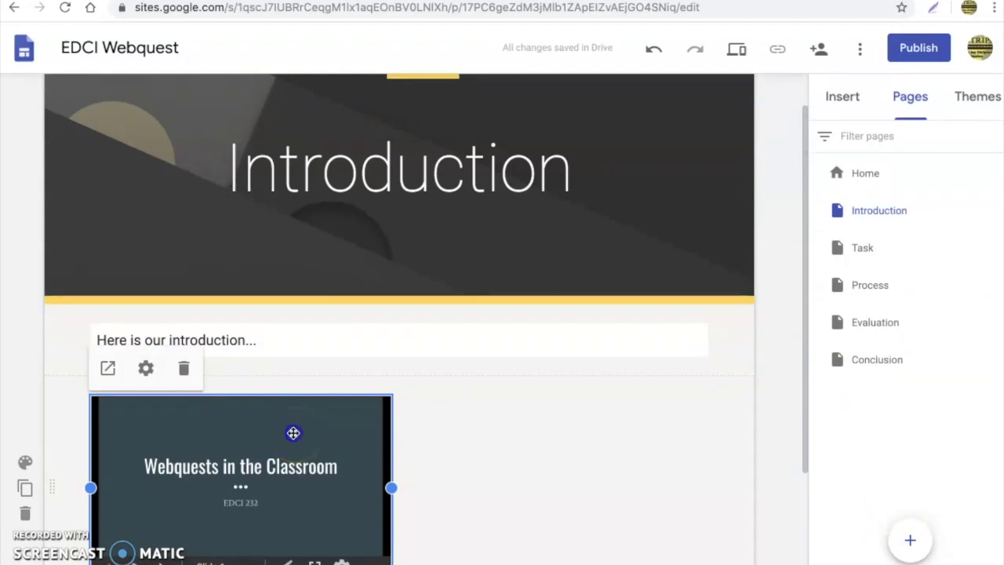
Delete the embedded "Webquests in the Classroom" presentation from the Introduction page.
{"action": "left_click", "coordinate": [292, 435]}
{"action": "key", "text": "Delete"}
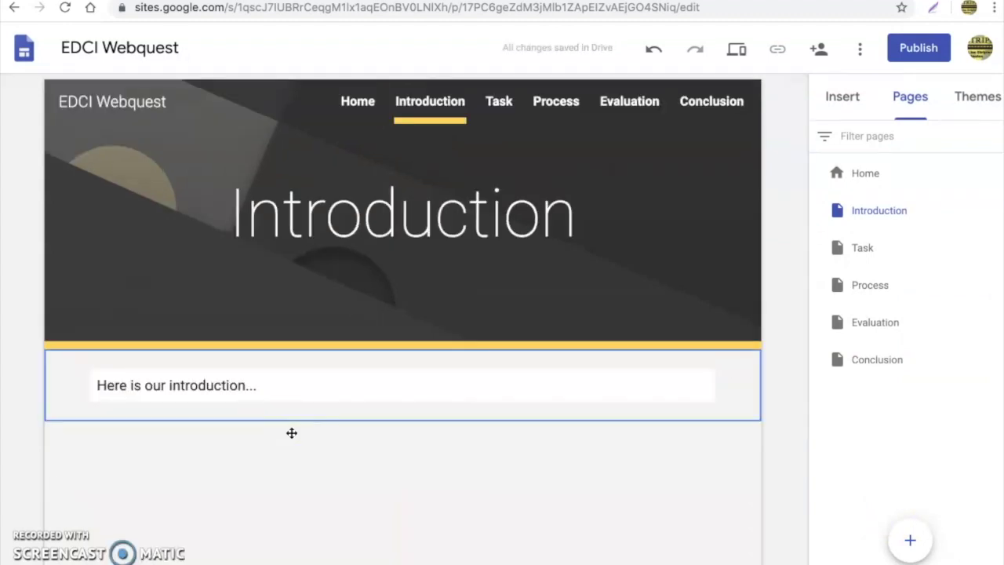
{"action": "left_click", "coordinate": [421, 489]}
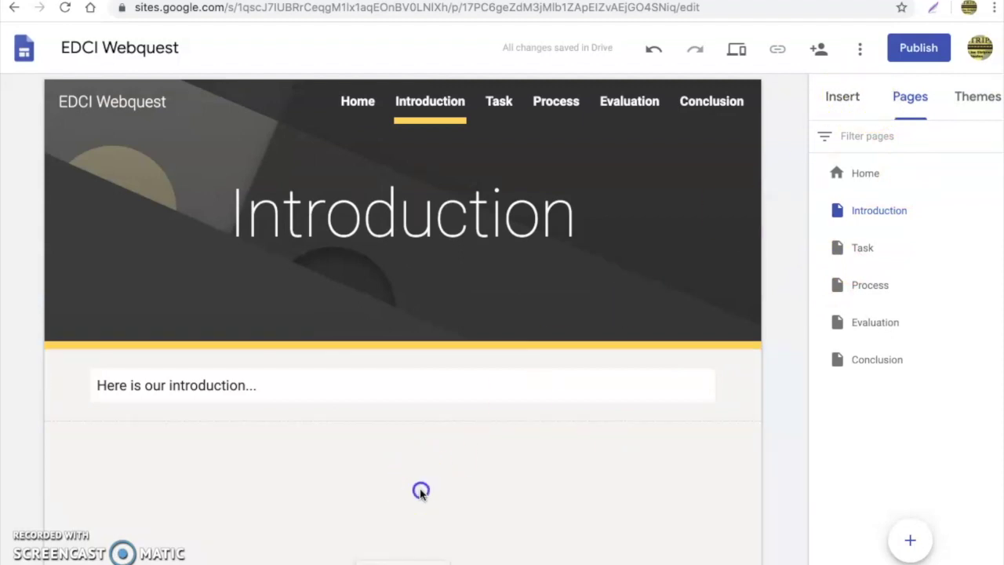
Try the image-beside-text, two-column and four-column layouts below the introduction text, deleting each added section again.
{"action": "left_click", "coordinate": [842, 97]}
{"action": "mouse_move", "coordinate": [568, 331]}
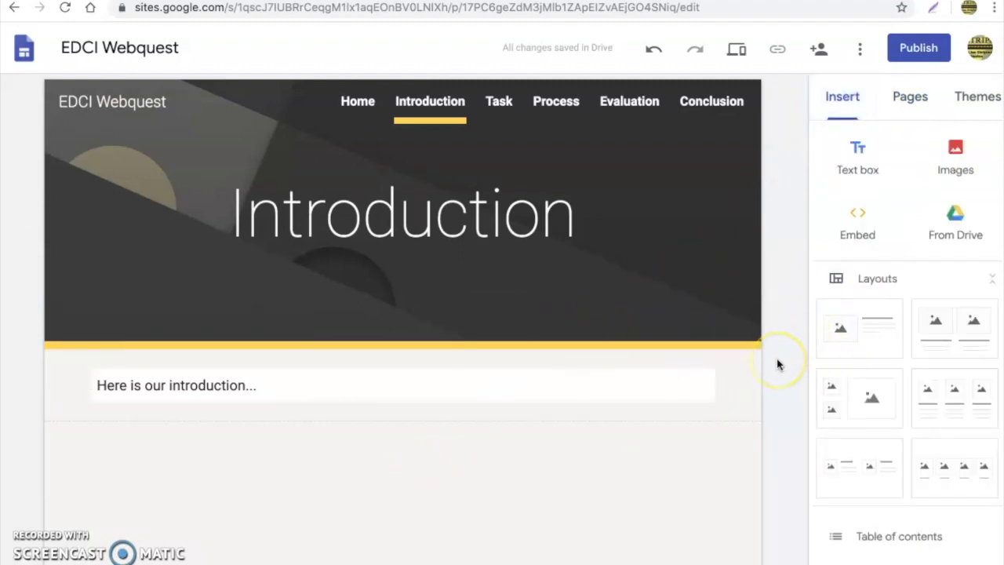
{"action": "left_click", "coordinate": [859, 336]}
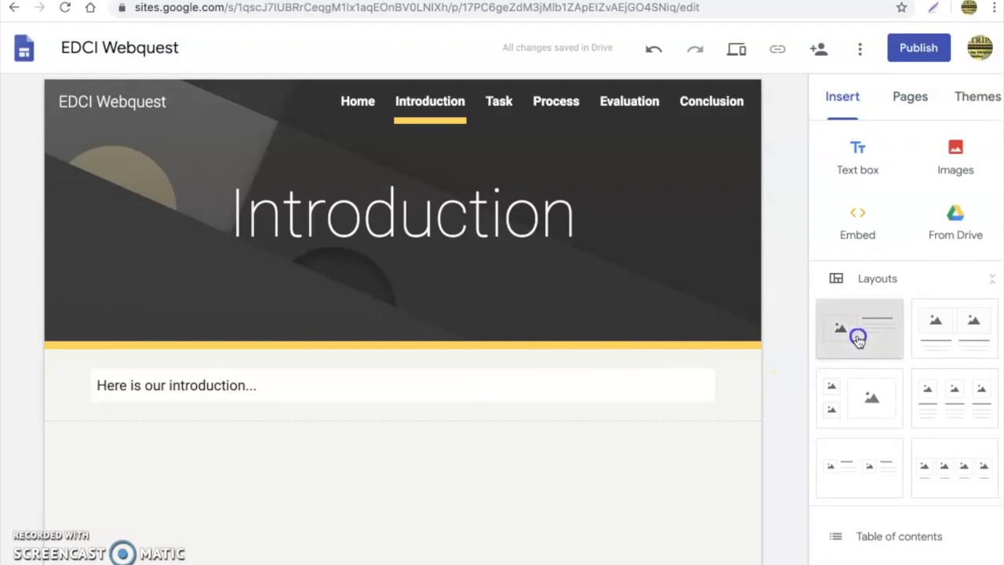
{"action": "left_click_drag", "start_coordinate": [859, 335], "coordinate": [437, 520]}
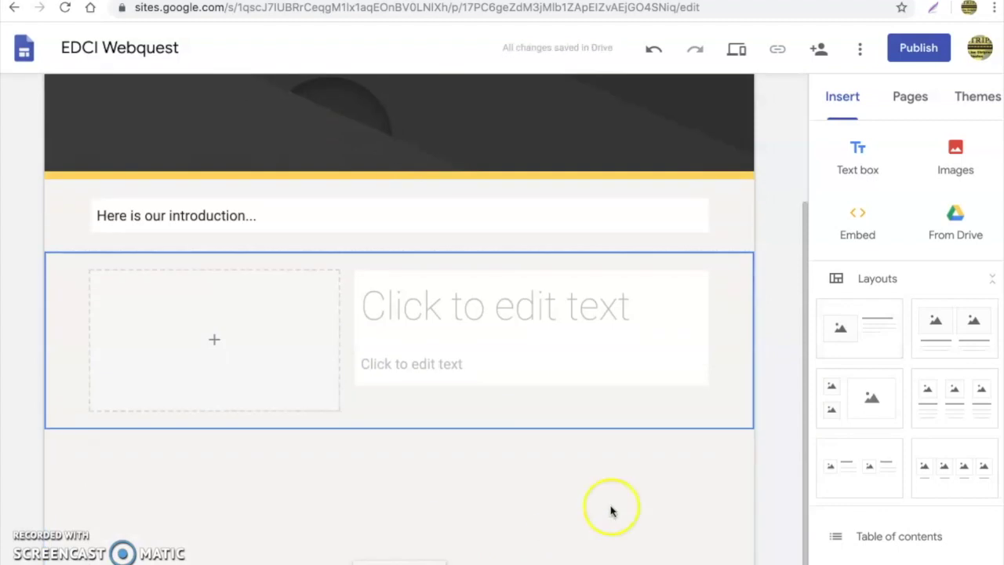
{"action": "left_click_drag", "start_coordinate": [945, 328], "coordinate": [511, 481]}
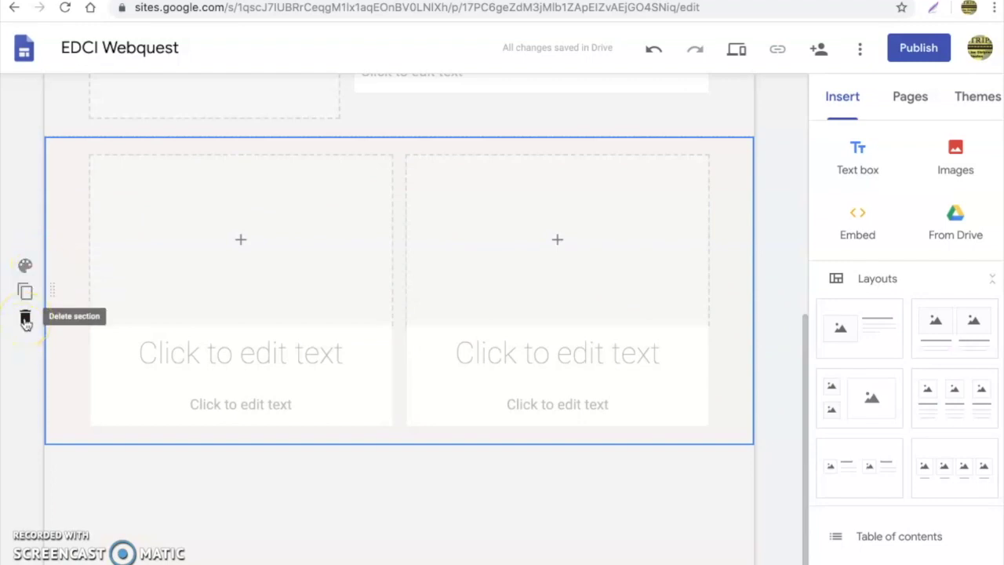
{"action": "left_click", "coordinate": [25, 320]}
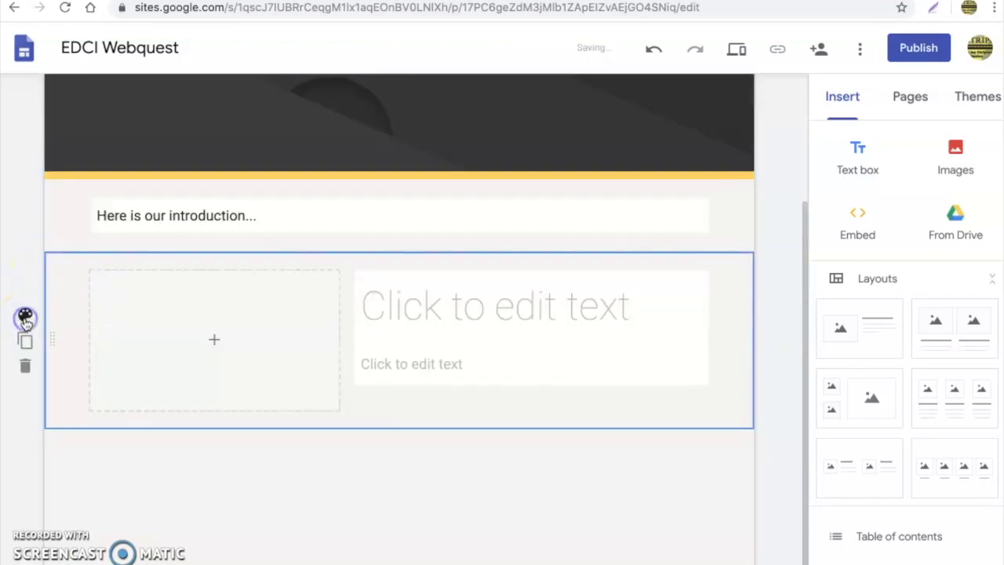
{"action": "left_click", "coordinate": [26, 366]}
{"action": "left_click_drag", "start_coordinate": [942, 459], "coordinate": [368, 457]}
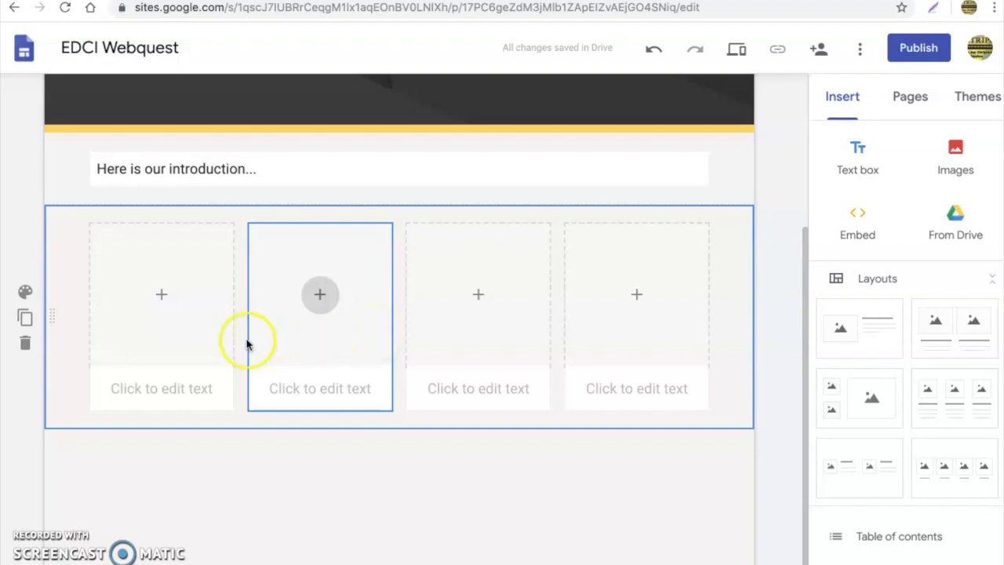
{"action": "left_click", "coordinate": [25, 345]}
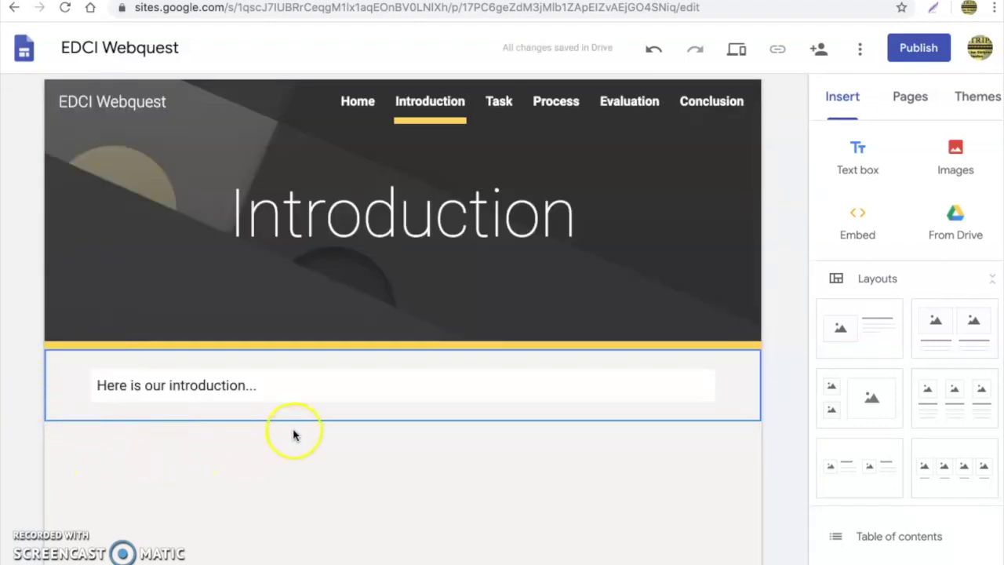
Add a text box below the Task page's header reading "Here is our task screen.".
{"action": "left_click", "coordinate": [495, 104]}
{"action": "double_click", "coordinate": [329, 385]}
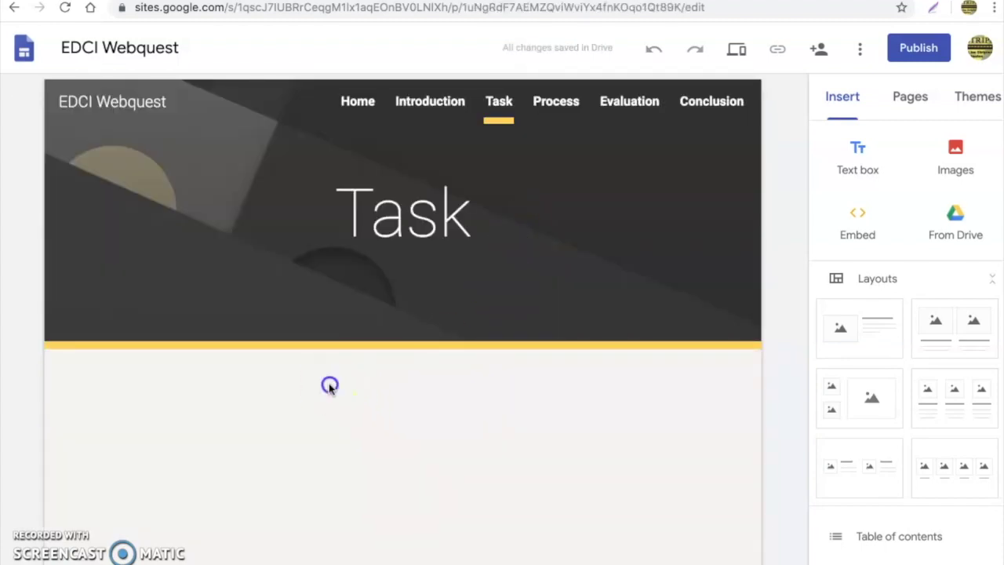
{"action": "left_click", "coordinate": [329, 386]}
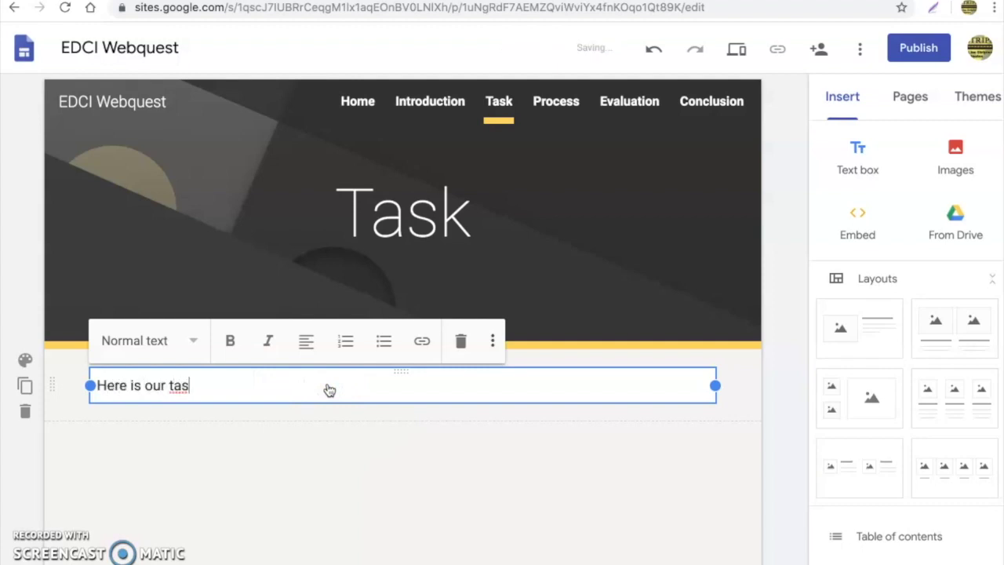
{"action": "type", "text": "Here is our task screen."}
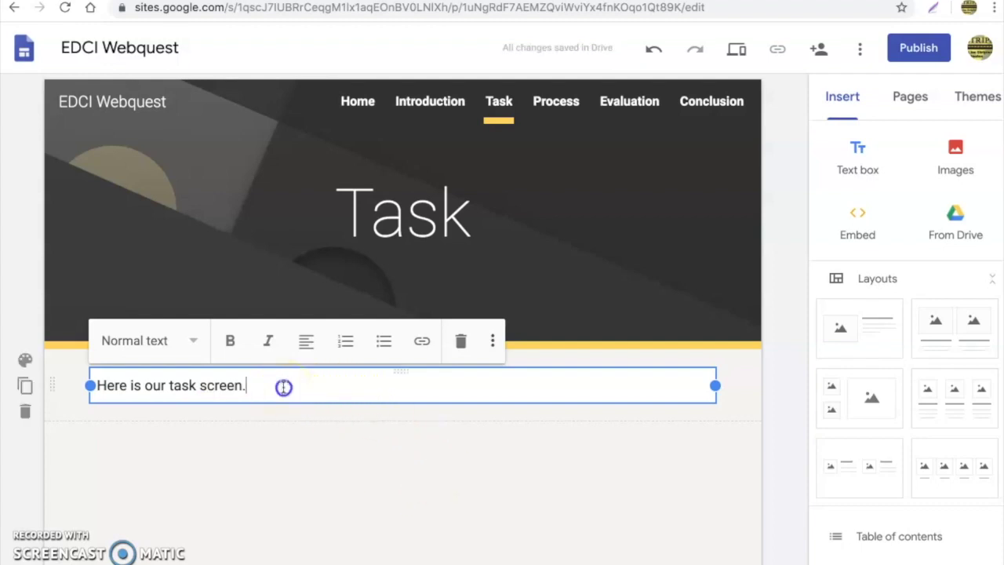
Try the Title, Heading, Subheading and Small text styles on the task sentence, ending with Subheading.
{"action": "left_click_drag", "start_coordinate": [284, 387], "coordinate": [101, 377]}
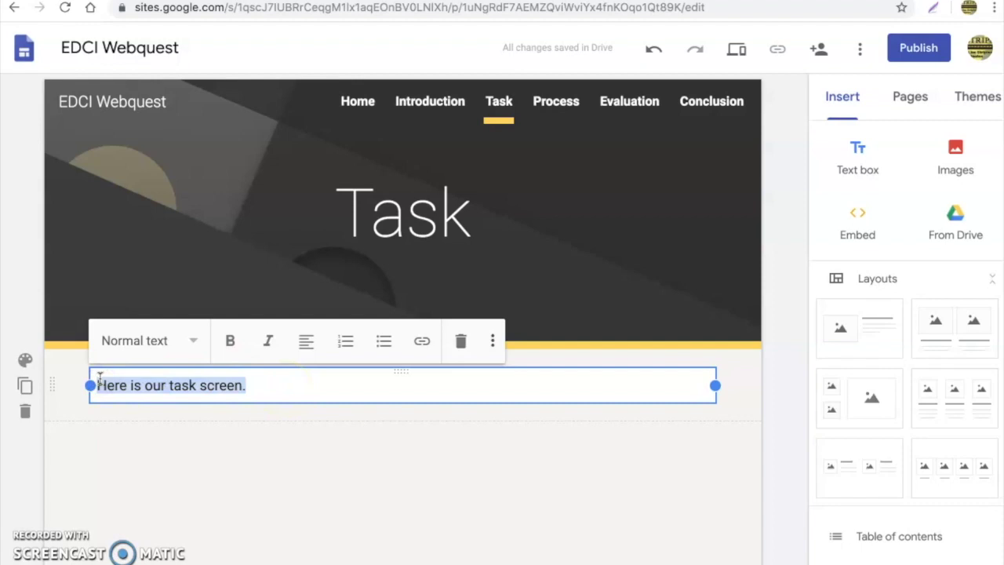
{"action": "left_click", "coordinate": [190, 340]}
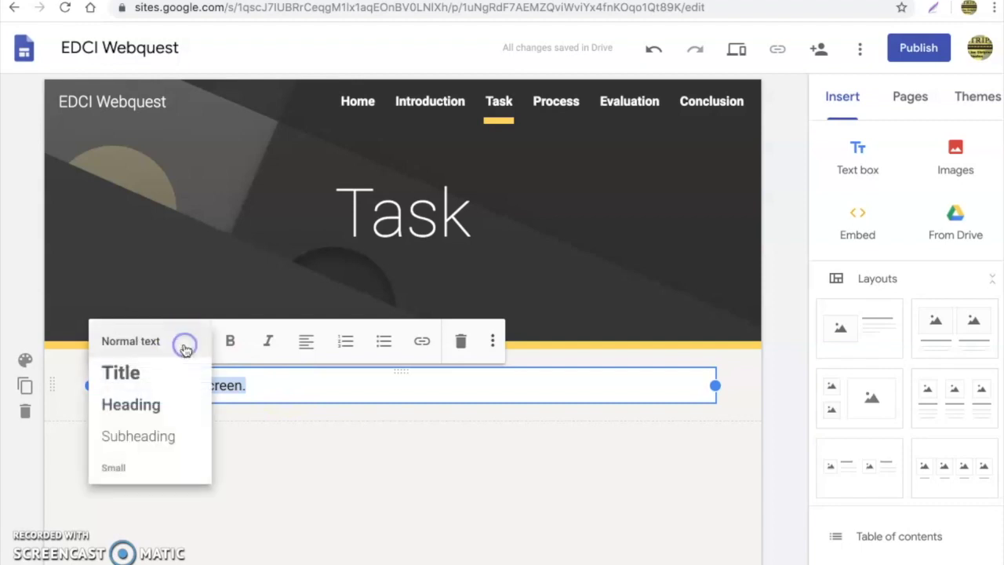
{"action": "left_click", "coordinate": [168, 368]}
{"action": "left_click", "coordinate": [170, 337]}
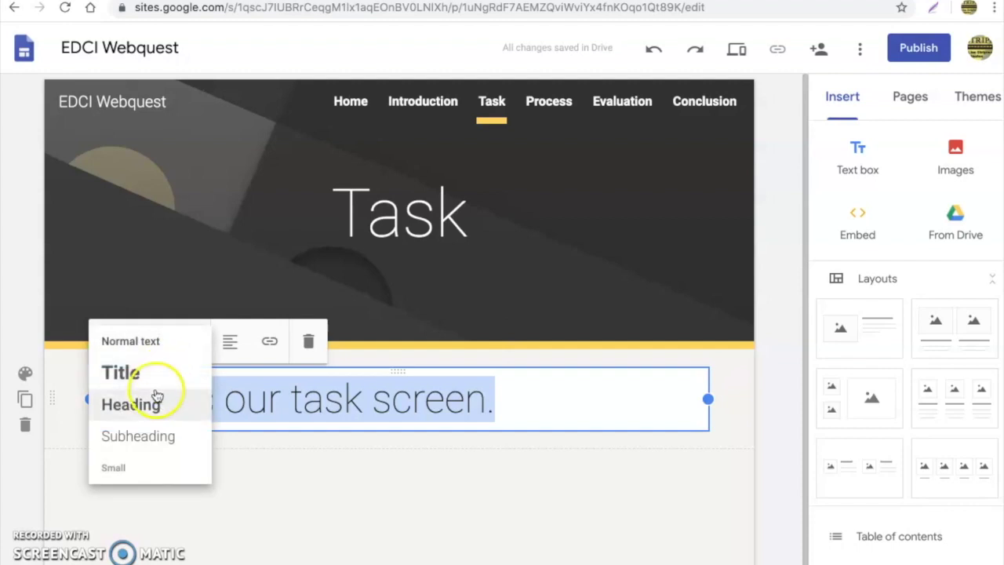
{"action": "left_click", "coordinate": [153, 403]}
{"action": "left_click", "coordinate": [169, 345]}
{"action": "left_click", "coordinate": [141, 374]}
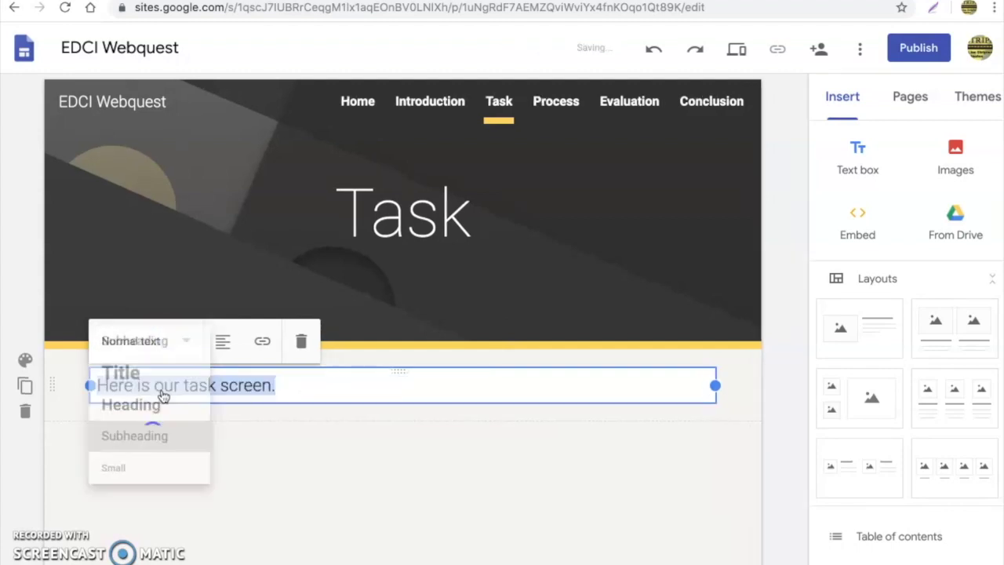
{"action": "left_click", "coordinate": [156, 340]}
{"action": "left_click", "coordinate": [130, 468]}
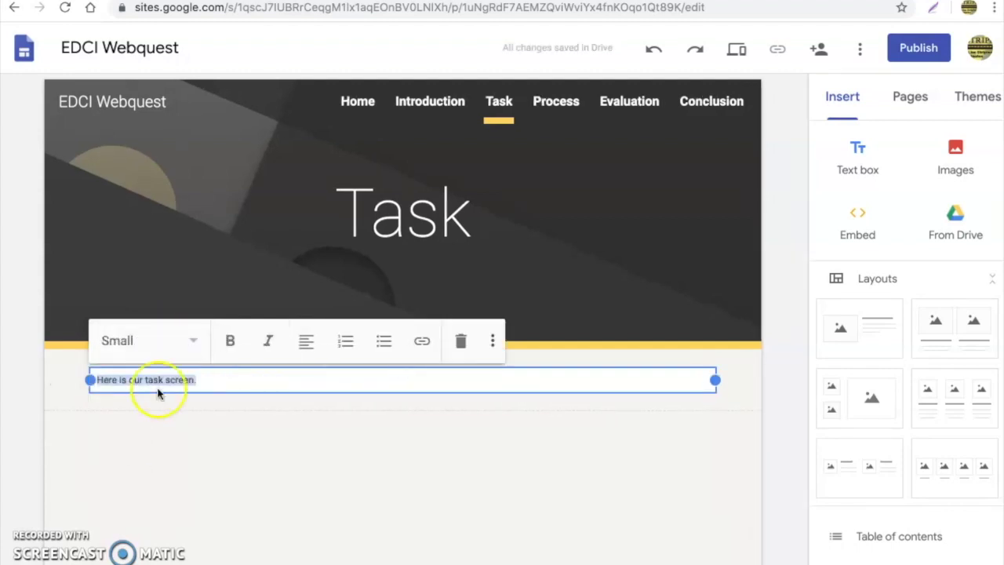
{"action": "left_click", "coordinate": [168, 341]}
{"action": "left_click", "coordinate": [140, 436]}
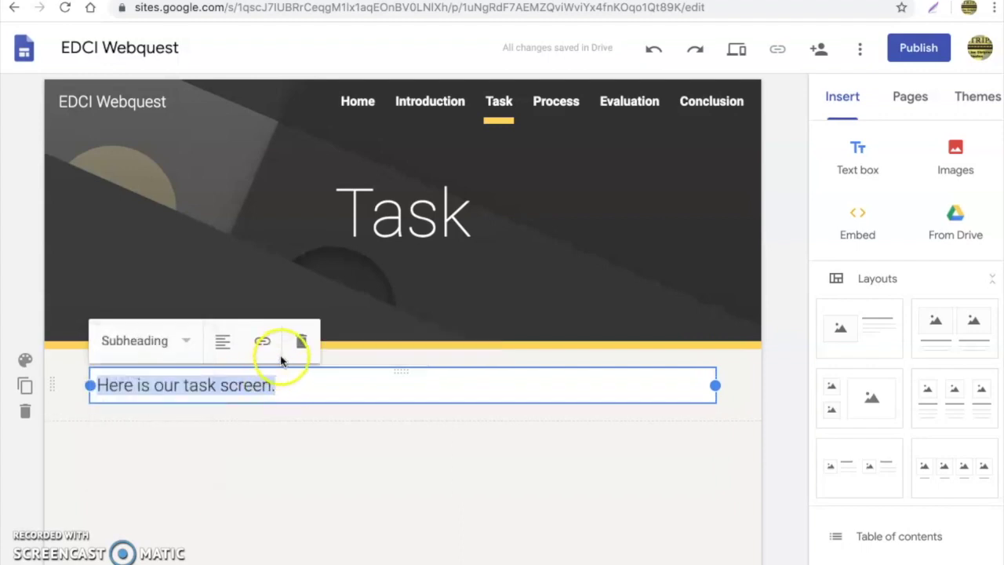
Try centre and right alignment on the task sentence, and return it to left alignment.
{"action": "left_click", "coordinate": [221, 340]}
{"action": "left_click", "coordinate": [223, 383]}
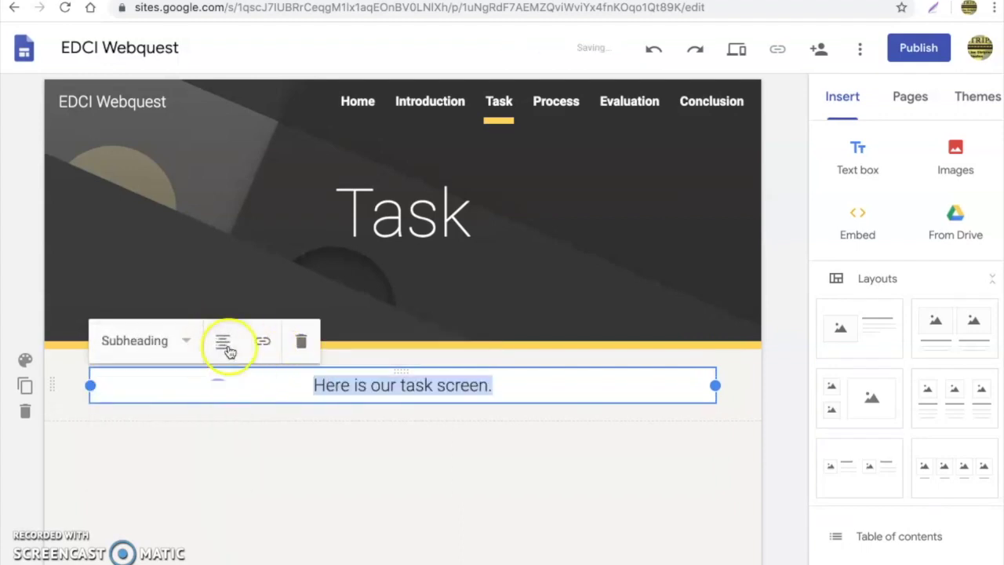
{"action": "left_click", "coordinate": [223, 341]}
{"action": "left_click", "coordinate": [223, 424]}
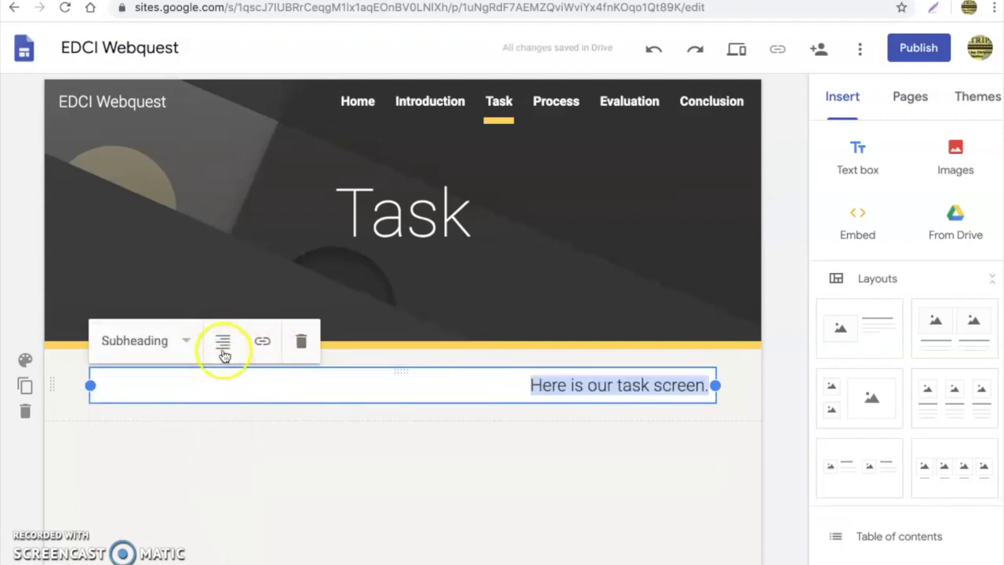
{"action": "left_click", "coordinate": [188, 341]}
{"action": "left_click", "coordinate": [157, 434]}
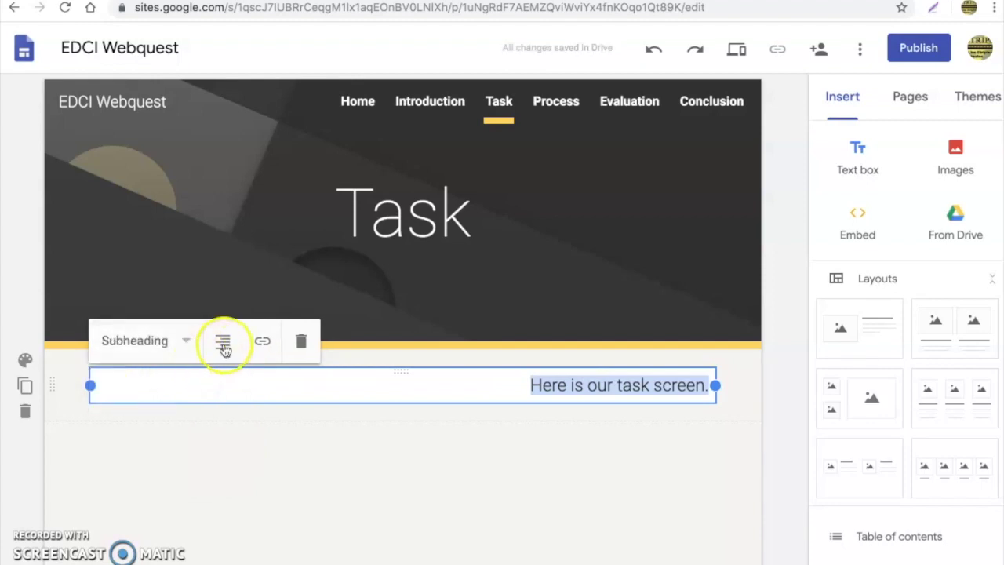
{"action": "left_click", "coordinate": [223, 341]}
{"action": "left_click", "coordinate": [225, 349]}
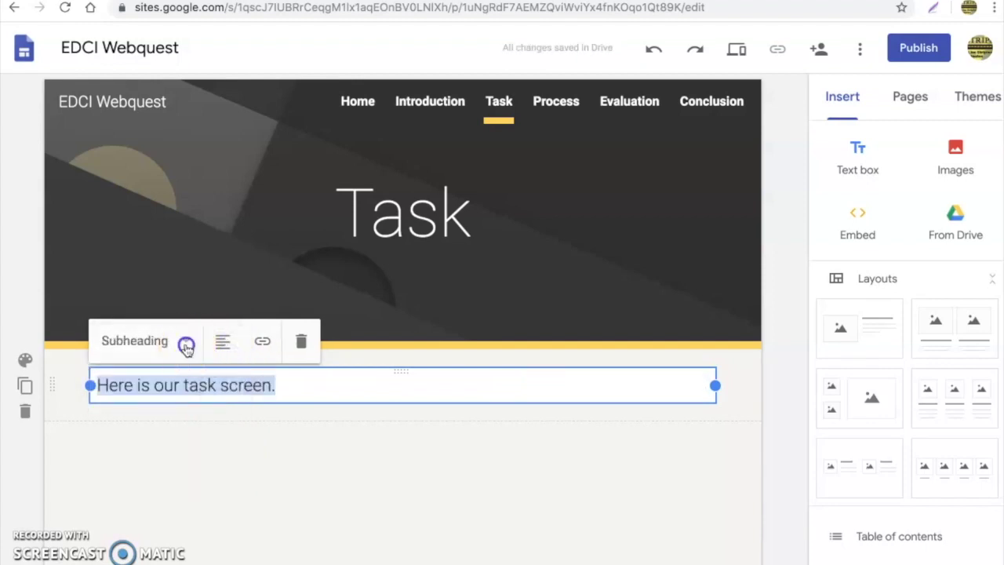
Set the task sentence's text style to Small and deselect the text.
{"action": "left_click", "coordinate": [189, 342]}
{"action": "left_click", "coordinate": [133, 462]}
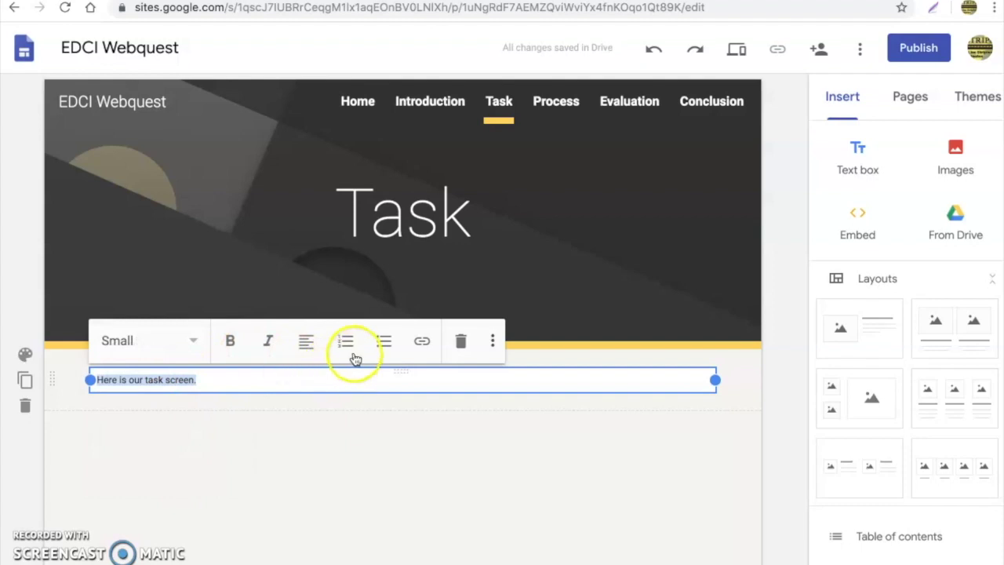
{"action": "left_click", "coordinate": [195, 380]}
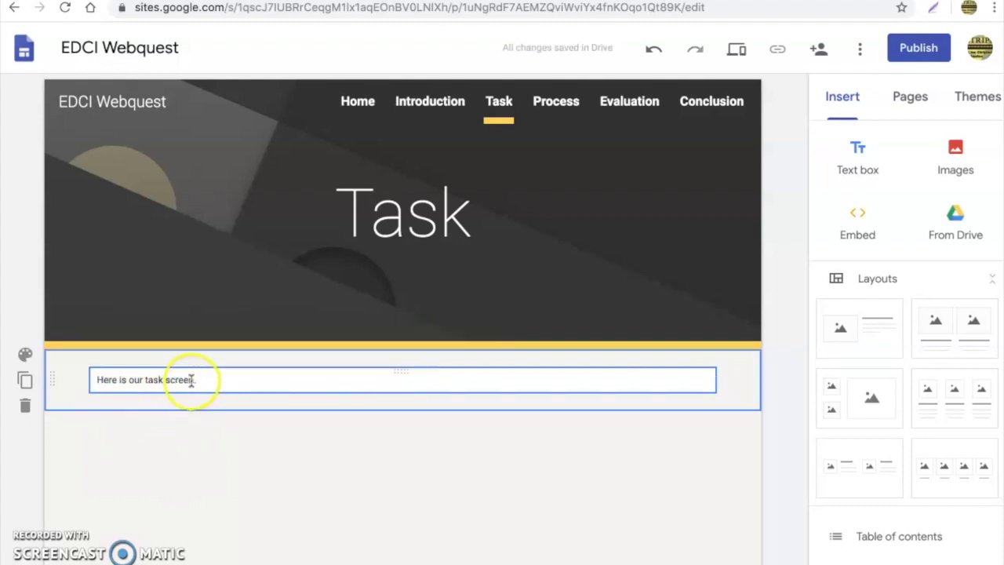
{"action": "left_click", "coordinate": [116, 380]}
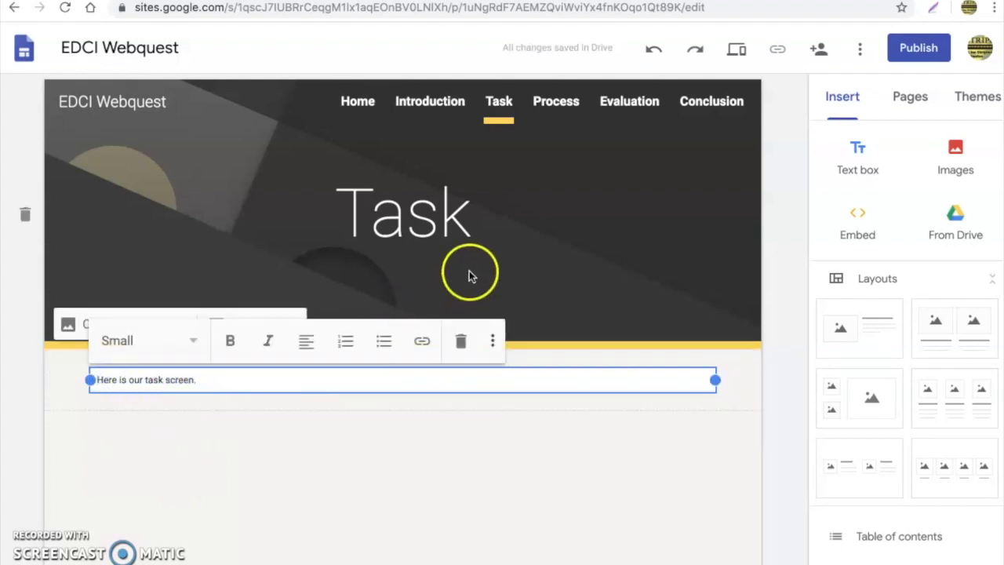
Open the Process page and add a text box below its header reading "Hyperlink 1".
{"action": "left_click", "coordinate": [557, 110]}
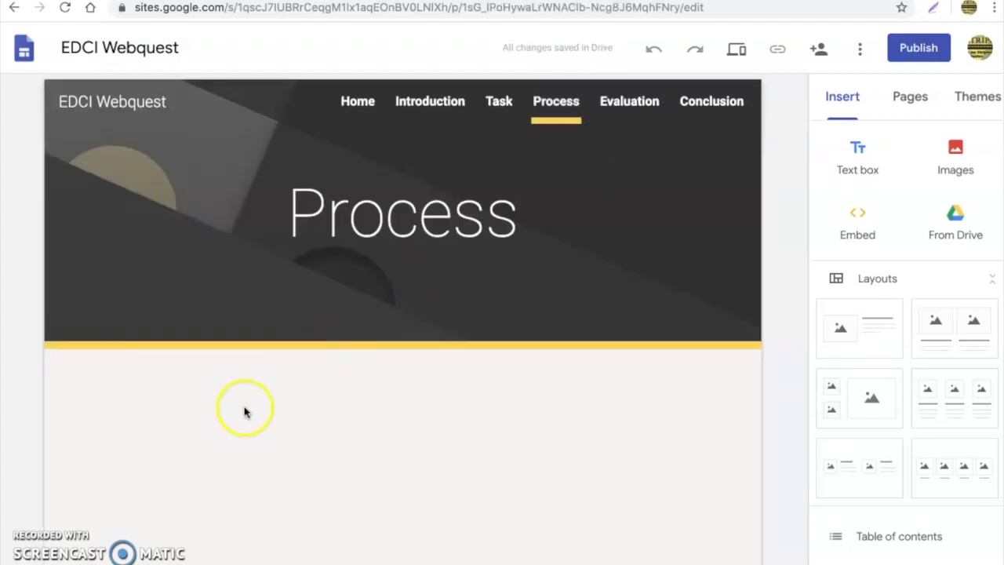
{"action": "double_click", "coordinate": [244, 408]}
{"action": "left_click", "coordinate": [244, 408]}
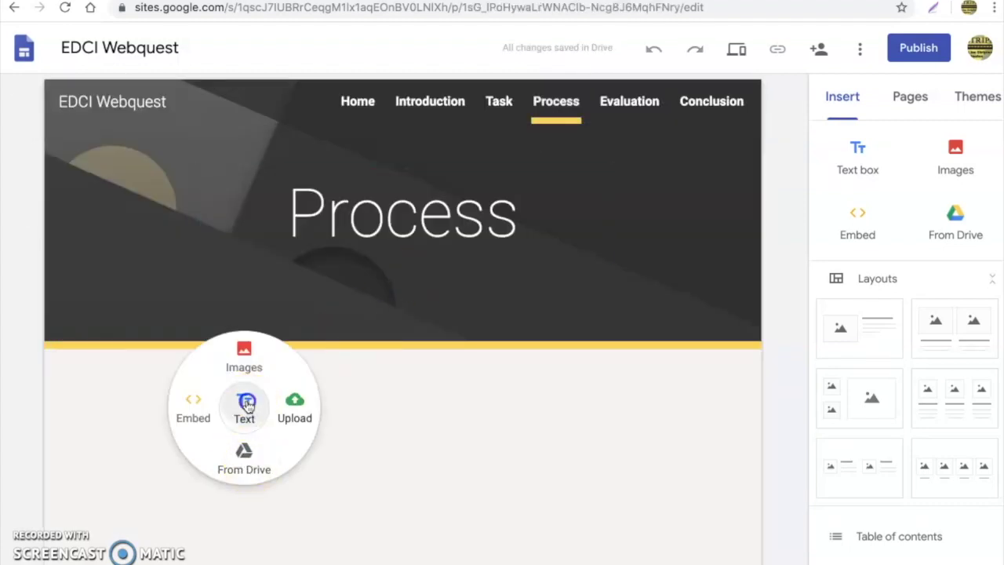
{"action": "type", "text": "Hyperlink 1"}
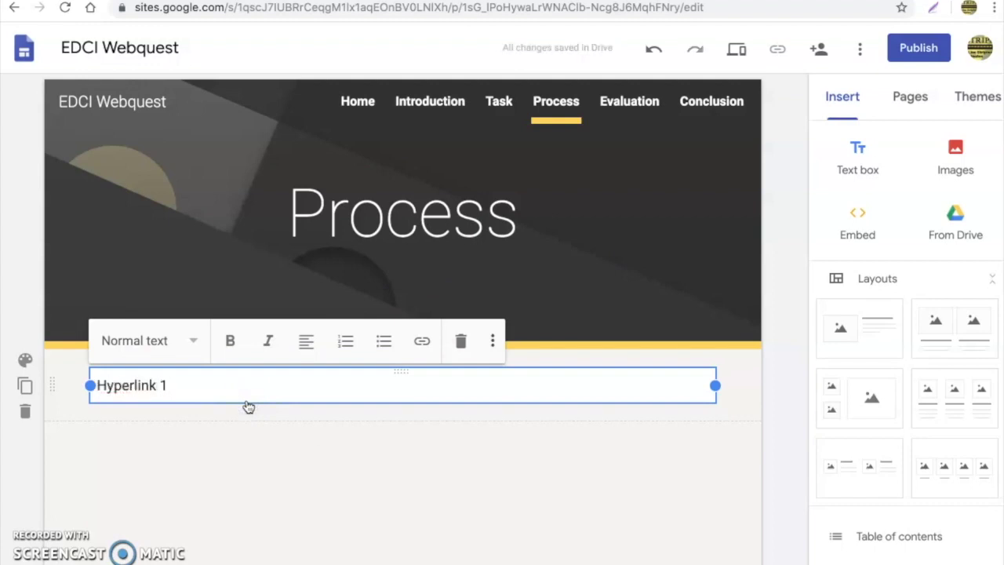
Copy the web address of Britannica's World War II article and return to the site editor.
{"action": "left_click", "coordinate": [521, 1]}
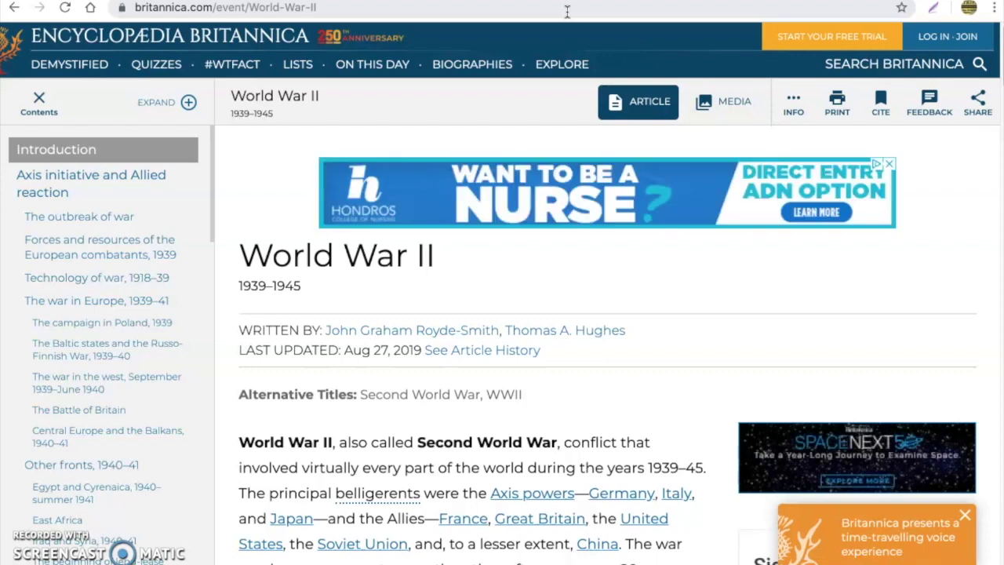
{"action": "left_click", "coordinate": [510, 7]}
{"action": "key", "text": "ctrl+c"}
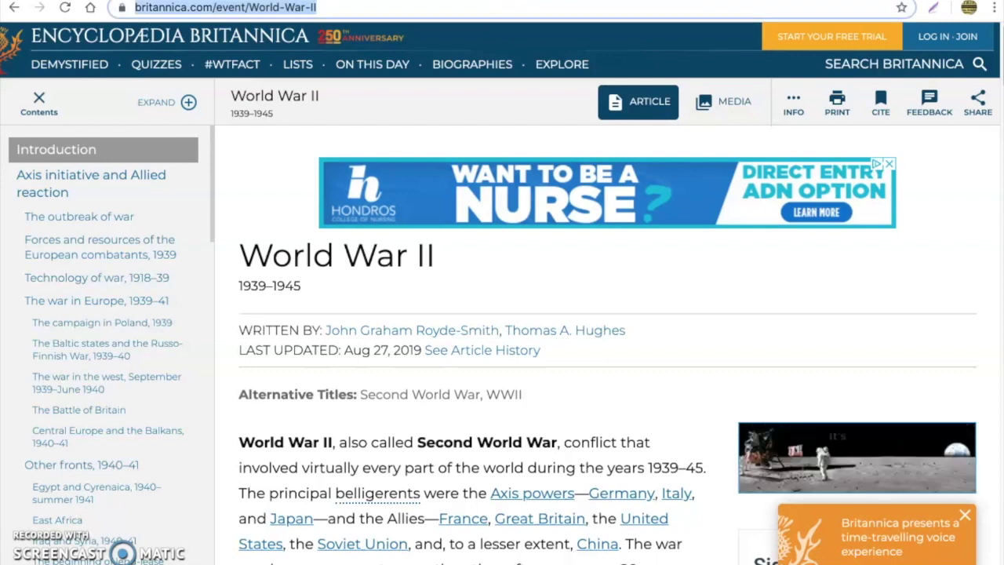
{"action": "key", "text": "ctrl+Tab"}
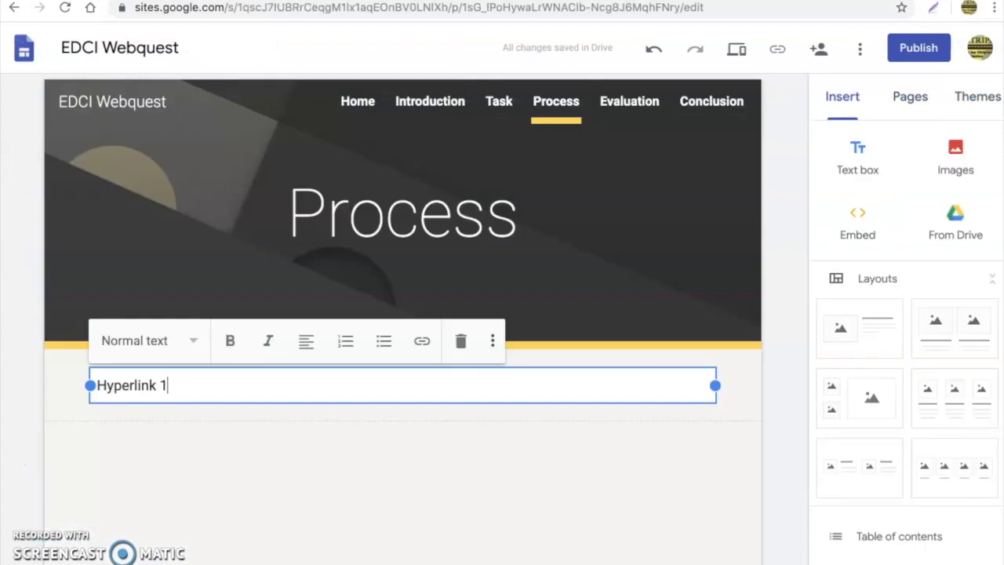
Link the whole "Hyperlink 1" text to the copied Britannica World War II address.
{"action": "left_click", "coordinate": [174, 385]}
{"action": "left_click_drag", "start_coordinate": [174, 385], "coordinate": [96, 385]}
{"action": "left_click", "coordinate": [421, 342]}
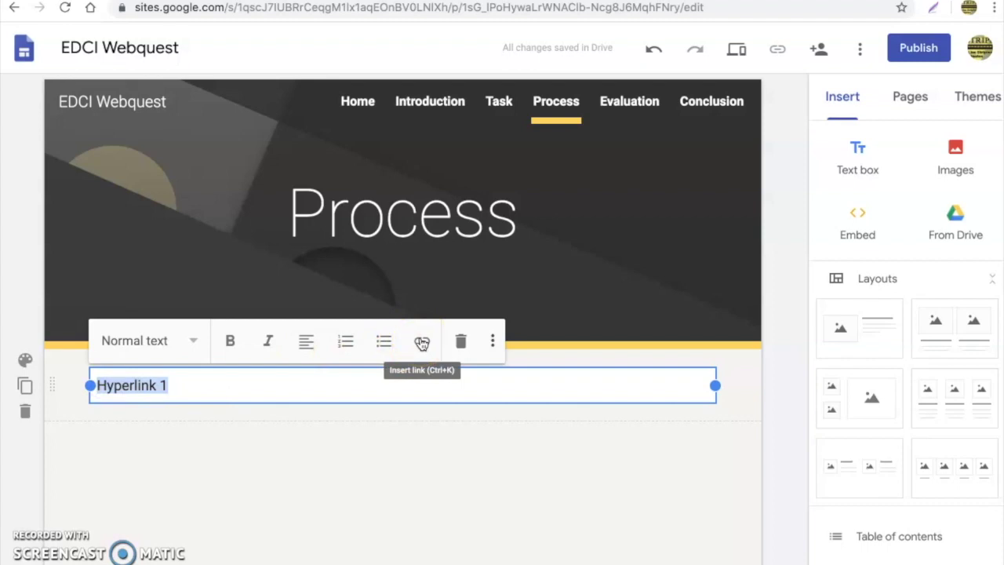
{"action": "left_click", "coordinate": [424, 342]}
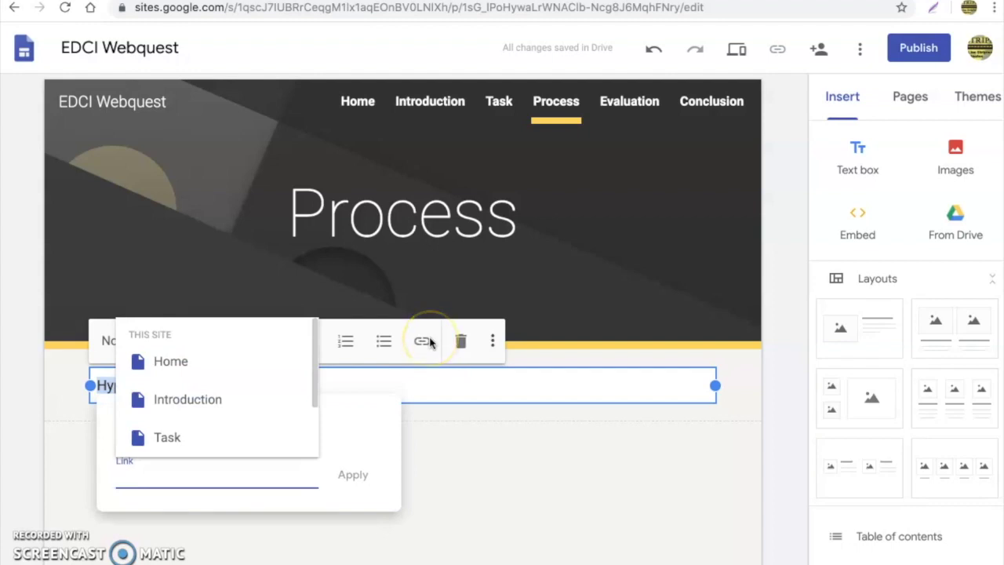
{"action": "key", "text": "ctrl+v"}
{"action": "key", "text": "Return"}
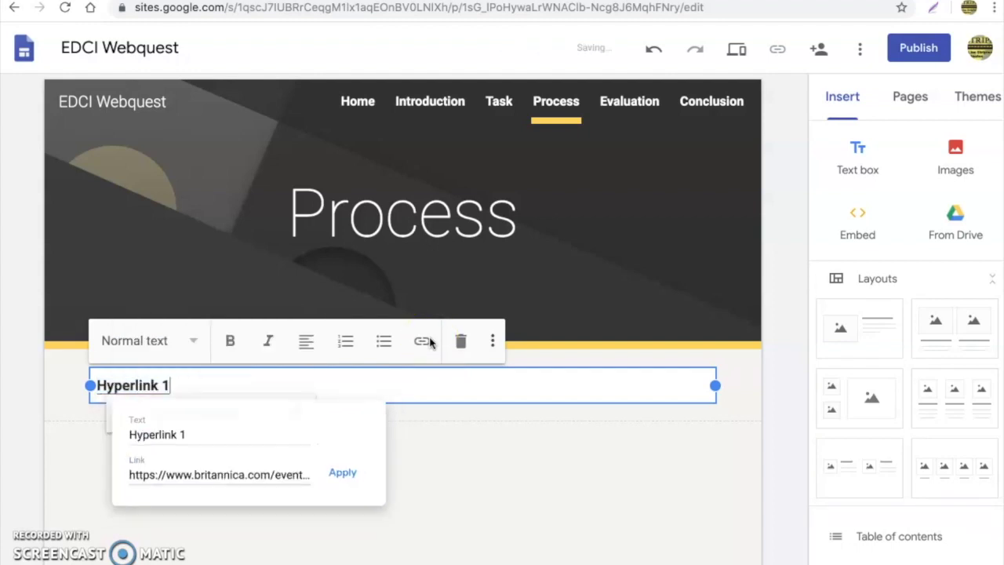
Test the Hyperlink 1 link through to the Britannica article, close that page and deselect the text box.
{"action": "left_click", "coordinate": [222, 415]}
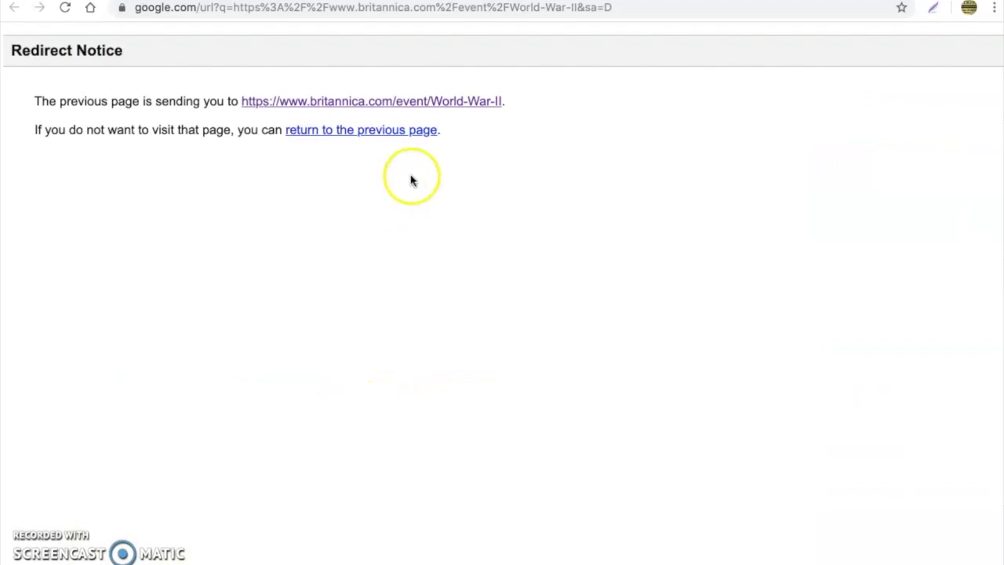
{"action": "left_click", "coordinate": [399, 101]}
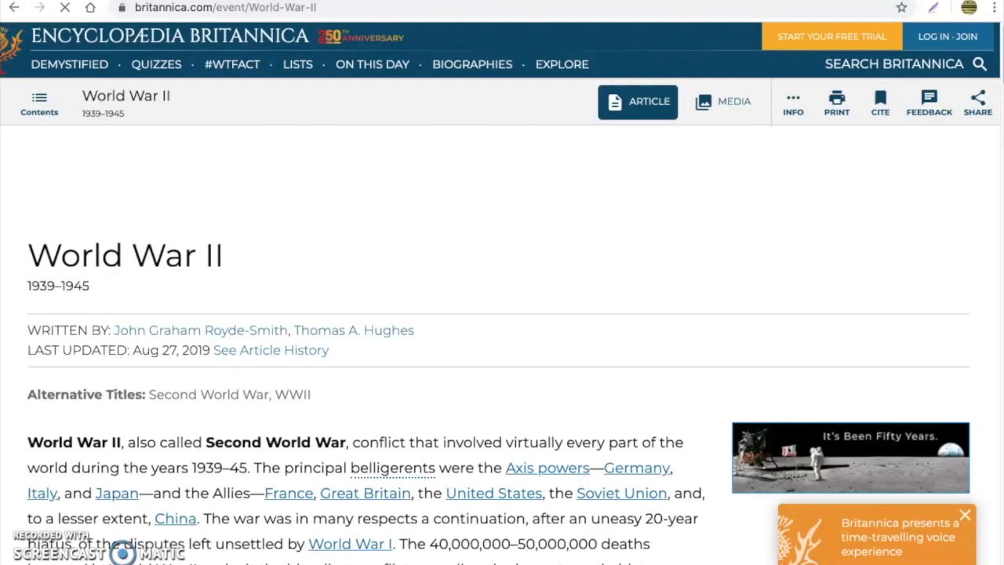
{"action": "key", "text": "ctrl+w"}
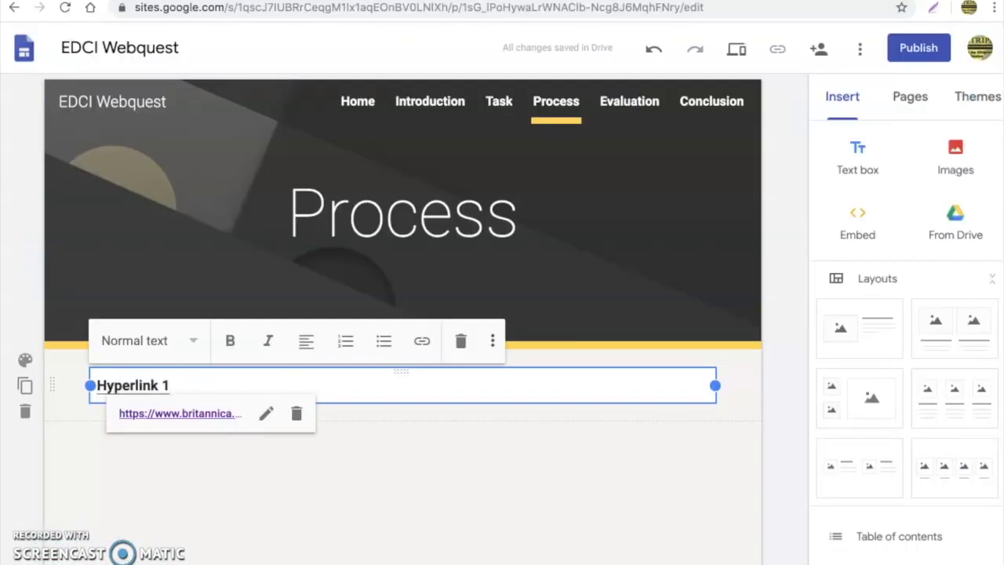
{"action": "left_click", "coordinate": [424, 434]}
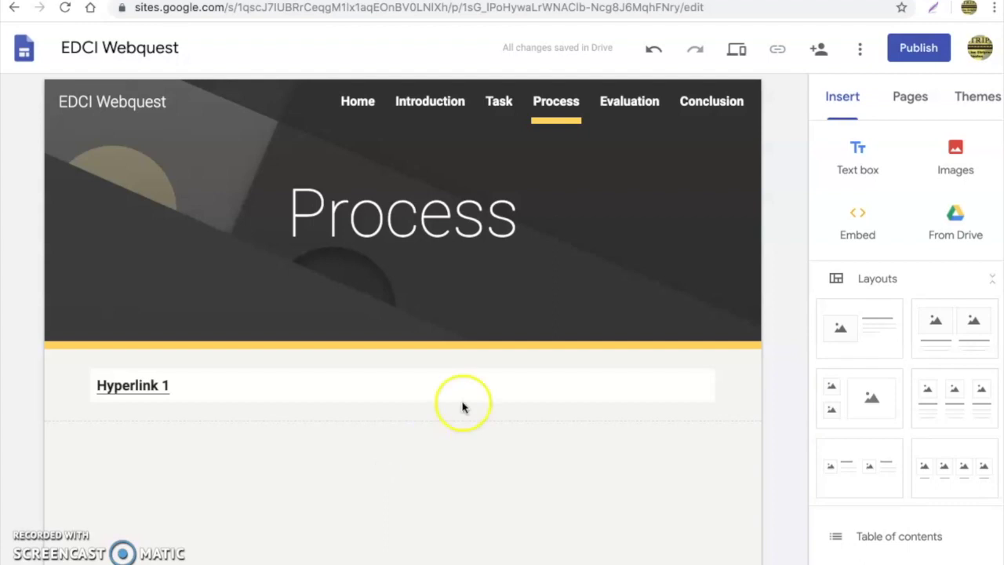
Copy the address of YouTube's "20 things to do in Cleveland during summer" video and embed it by URL on the Process page.
{"action": "left_click", "coordinate": [800, 2]}
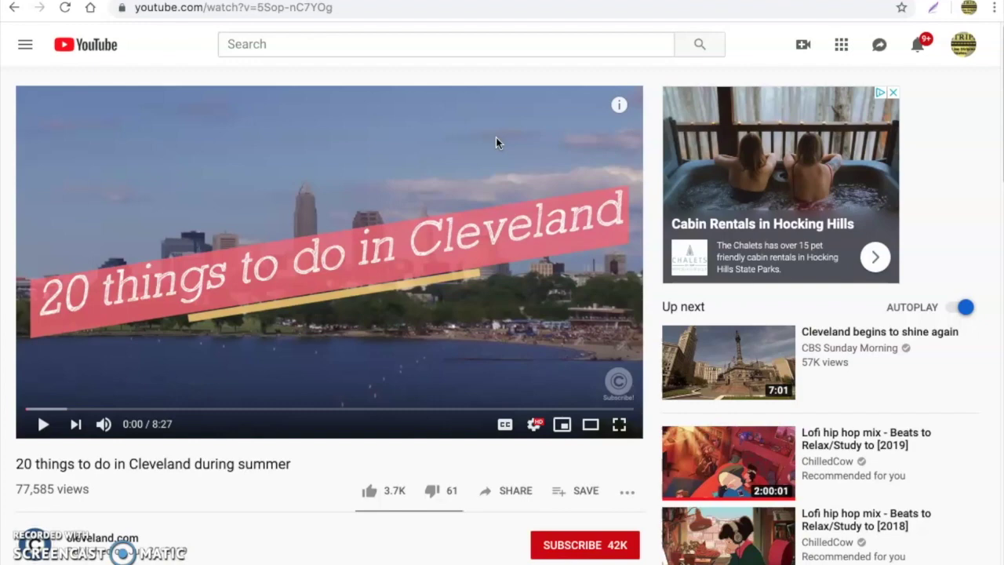
{"action": "left_click", "coordinate": [474, 8]}
{"action": "key", "text": "ctrl+c"}
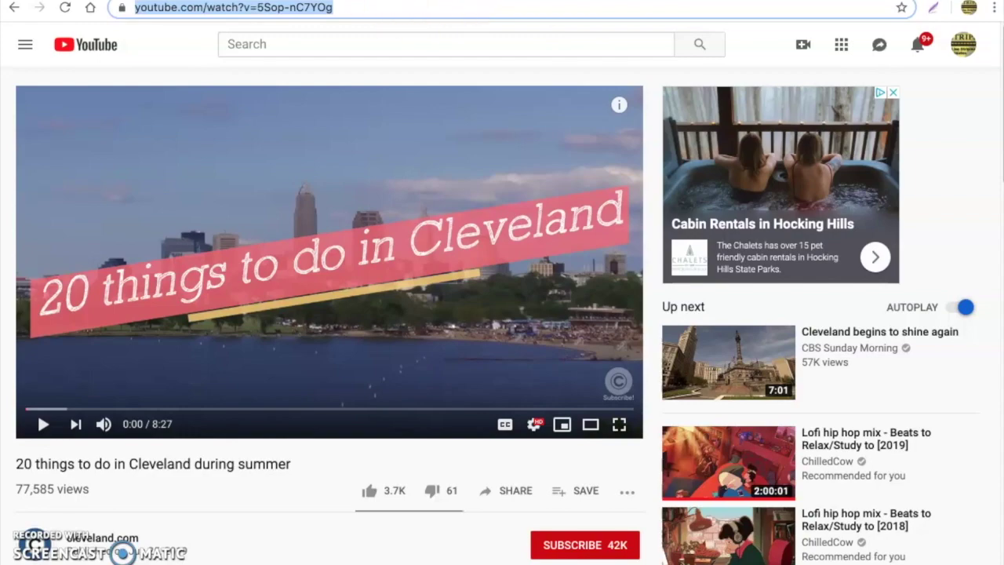
{"action": "key", "text": "ctrl+Tab"}
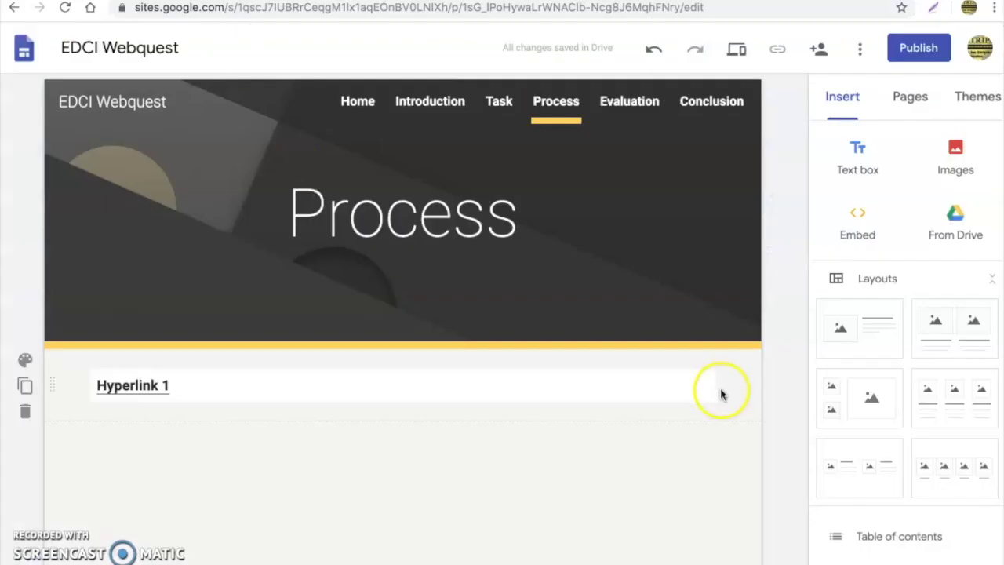
{"action": "left_click", "coordinate": [858, 220]}
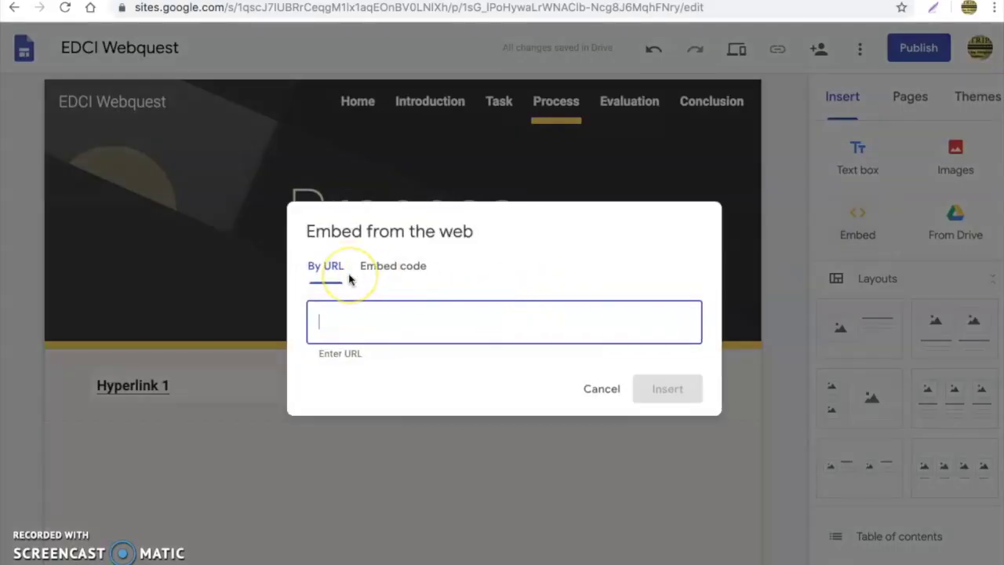
{"action": "key", "text": "ctrl+v"}
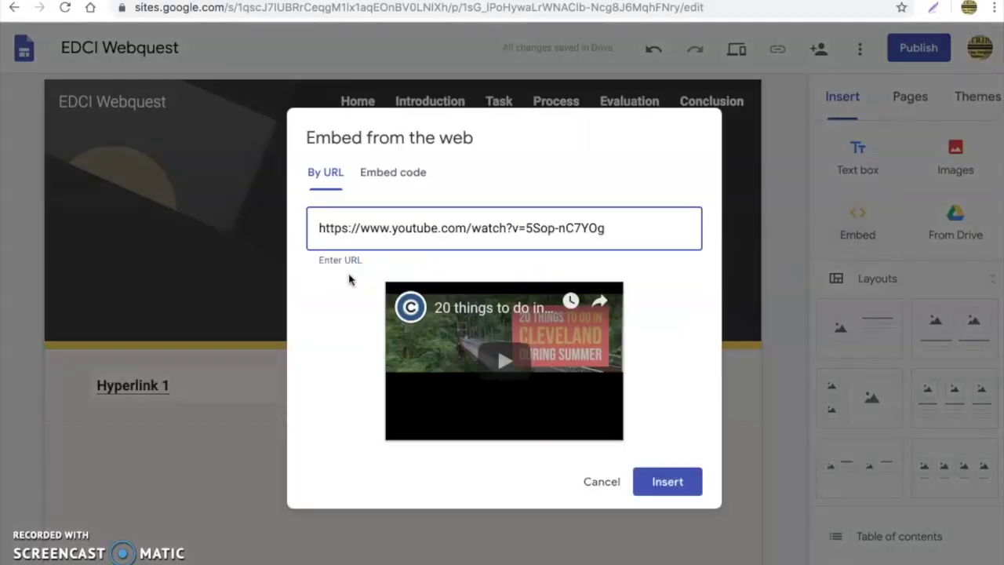
{"action": "left_click", "coordinate": [671, 481]}
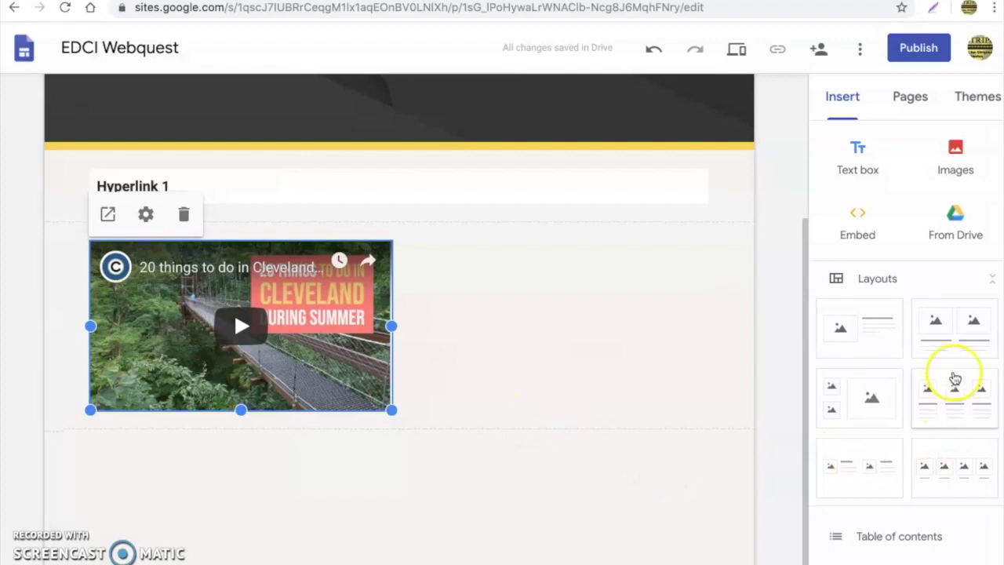
Add the four-column image-and-text layout below the video and fill its first placeholder with the same YouTube video, found by its address.
{"action": "left_click_drag", "start_coordinate": [950, 466], "coordinate": [341, 488]}
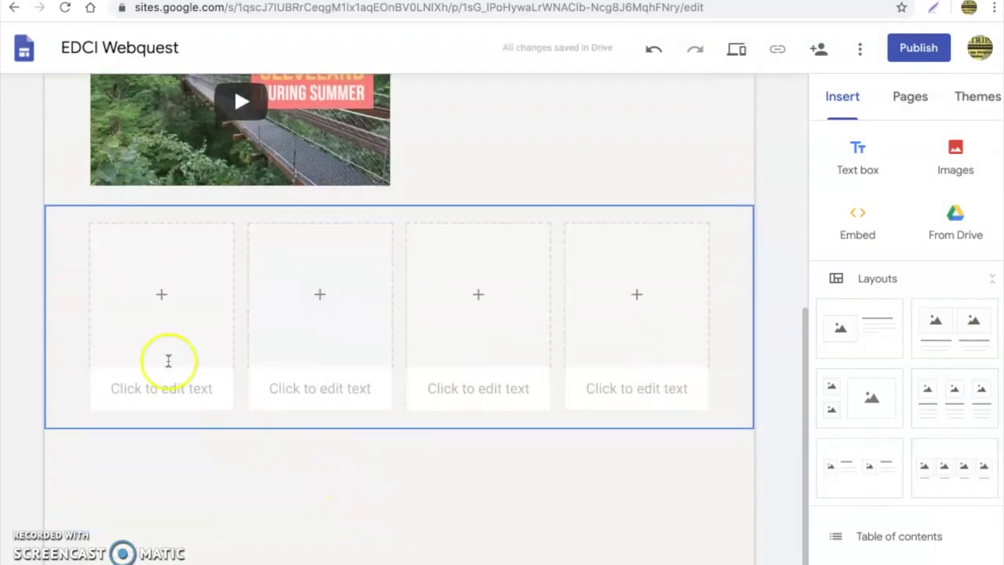
{"action": "left_click", "coordinate": [163, 298]}
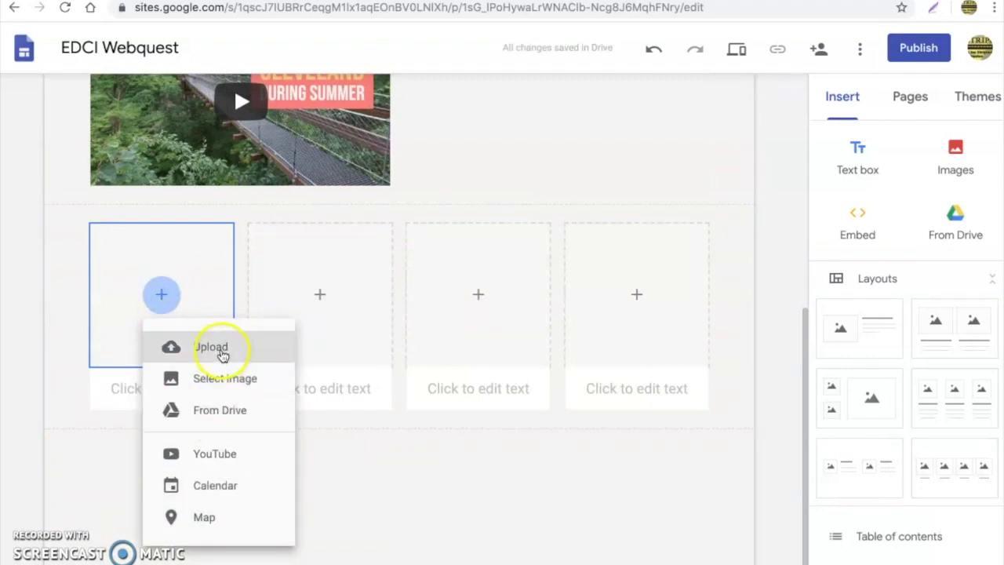
{"action": "left_click", "coordinate": [205, 453]}
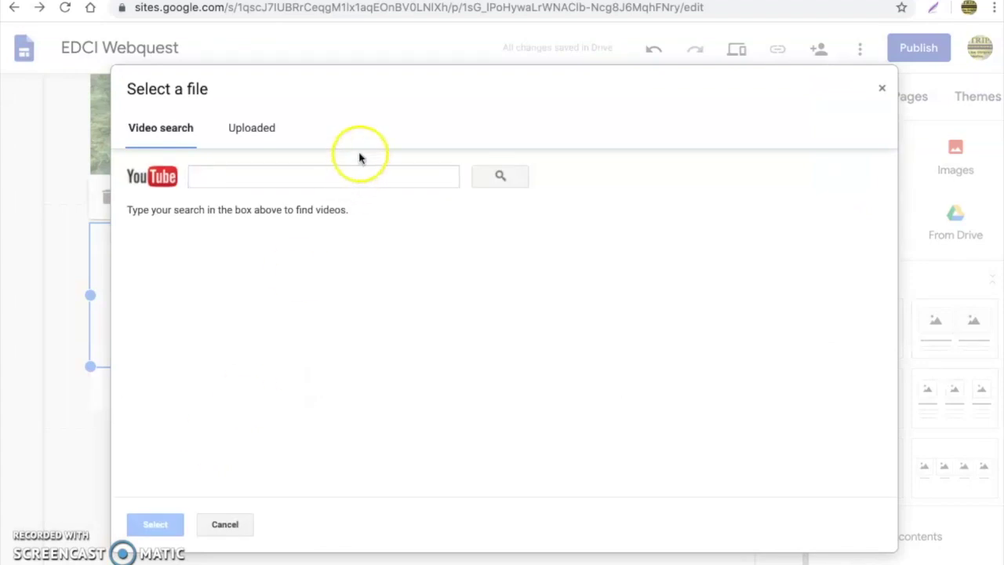
{"action": "left_click", "coordinate": [338, 173]}
{"action": "key", "text": "ctrl+v"}
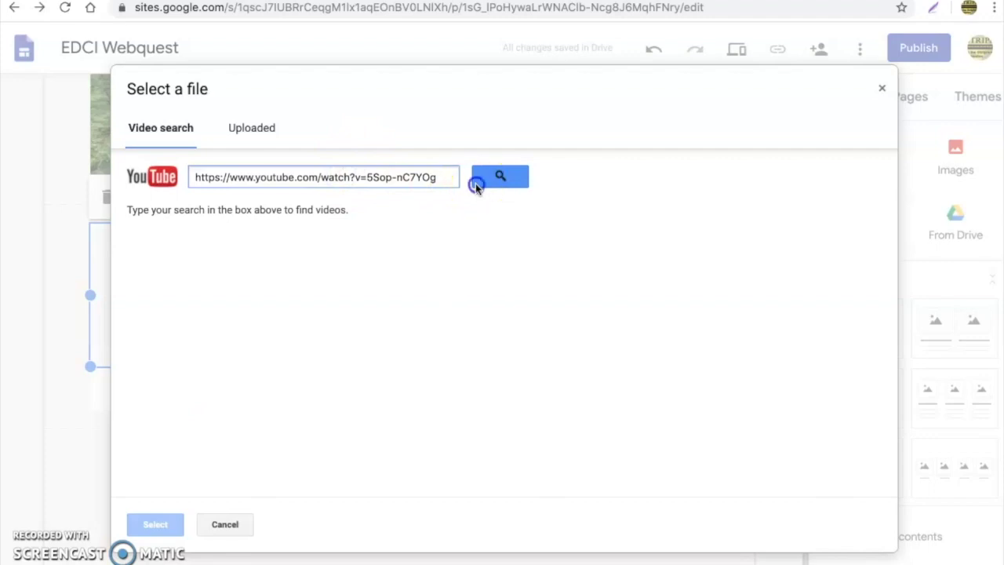
{"action": "left_click", "coordinate": [475, 183]}
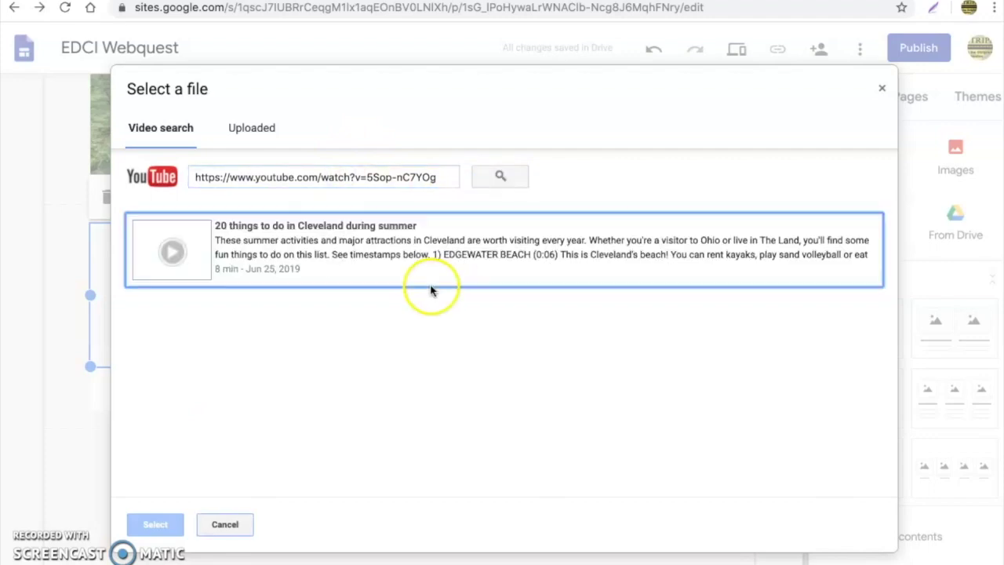
{"action": "left_click", "coordinate": [305, 257]}
{"action": "left_click", "coordinate": [153, 522]}
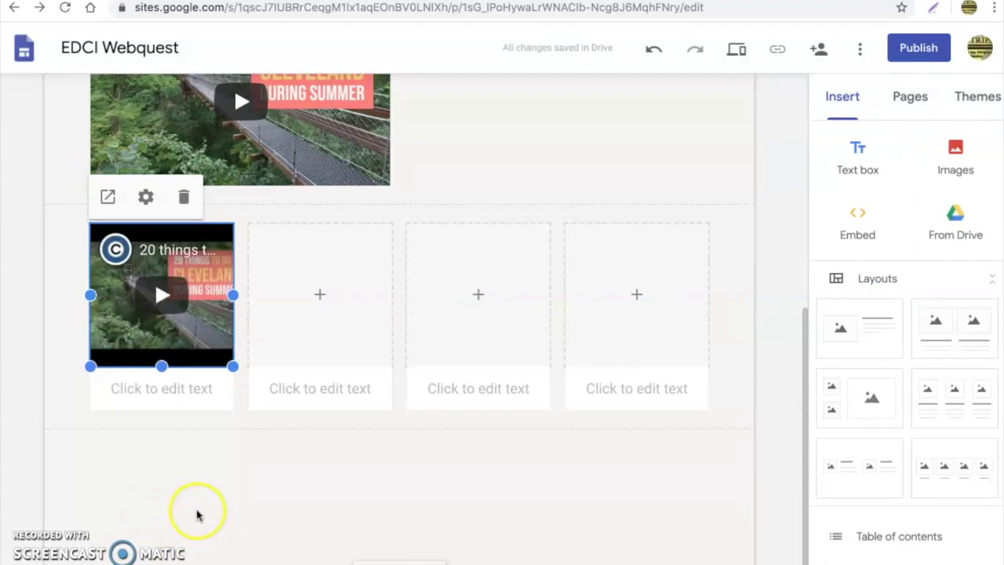
Delete the large embedded Cleveland video and the first column of the four-column layout.
{"action": "scroll", "coordinate": [197, 514], "scroll_direction": "up", "scroll_amount": 3}
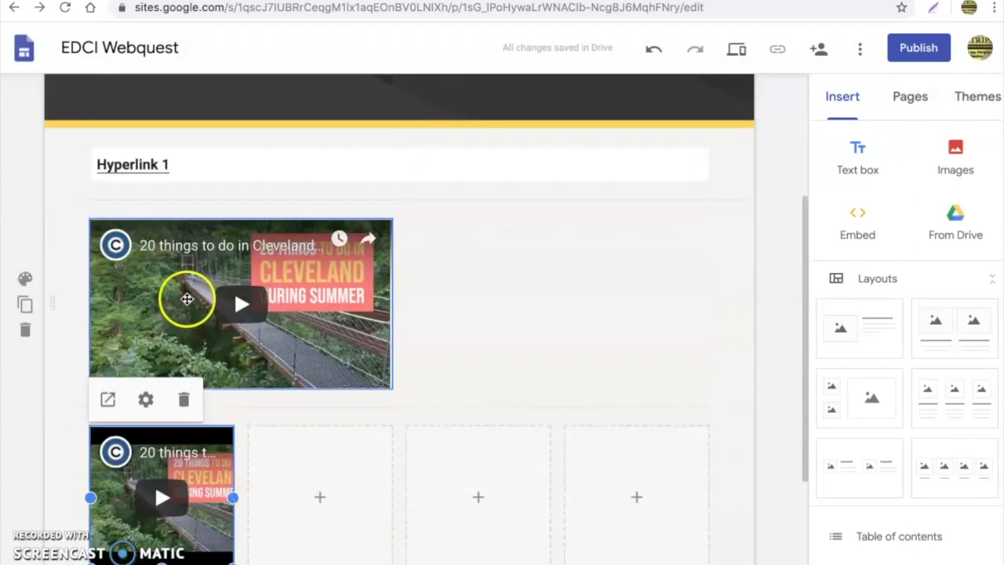
{"action": "left_click", "coordinate": [186, 298]}
{"action": "left_click", "coordinate": [186, 199]}
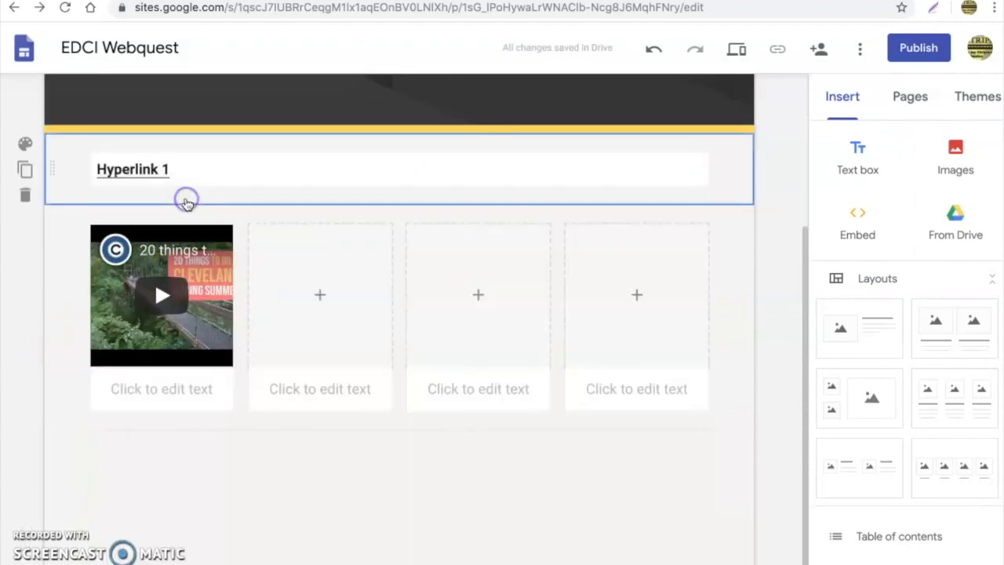
{"action": "left_click", "coordinate": [112, 280]}
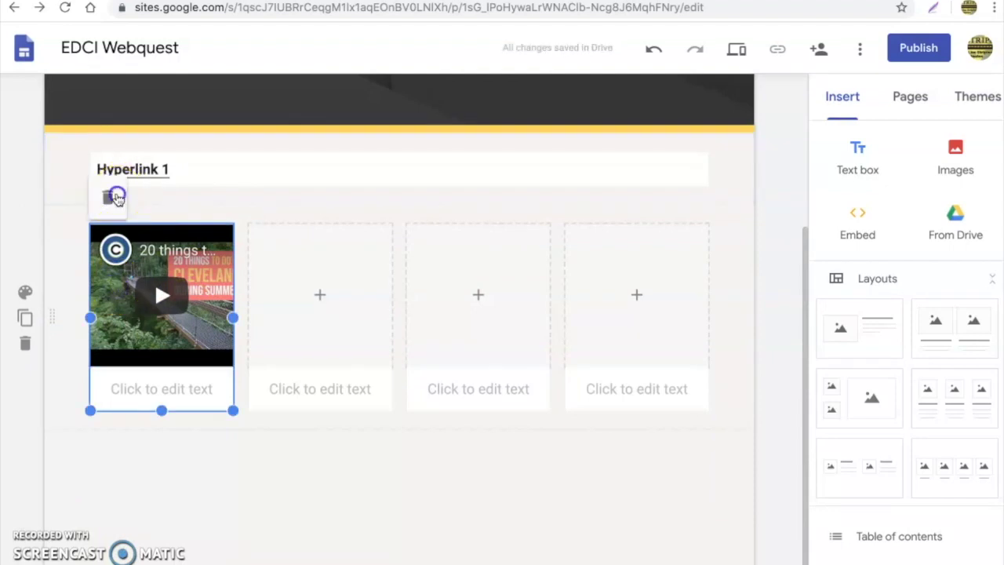
{"action": "left_click", "coordinate": [122, 196]}
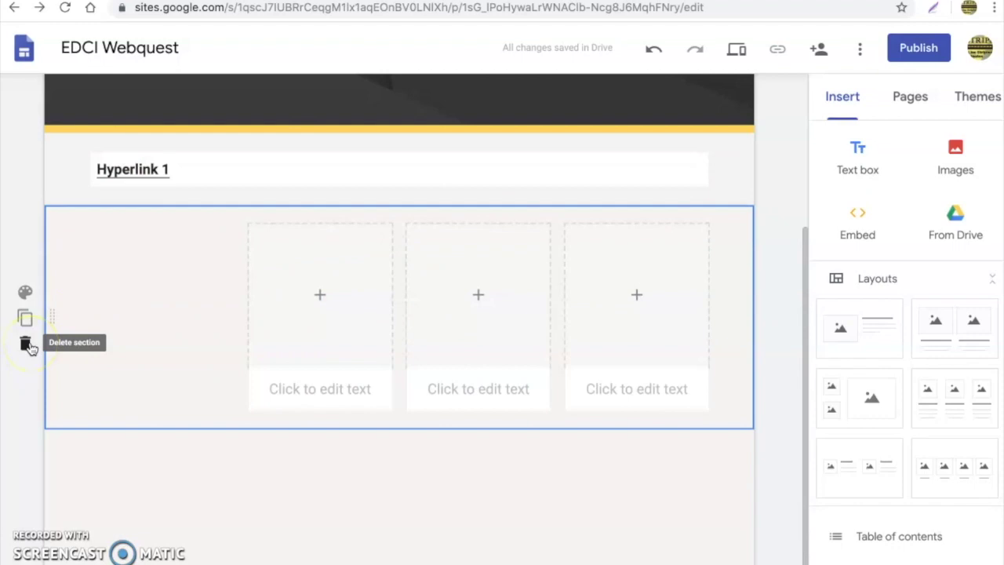
Try the Emphasis 1 and Emphasis 2 backgrounds on the layout section, and delete that section from the Process page.
{"action": "left_click", "coordinate": [25, 292]}
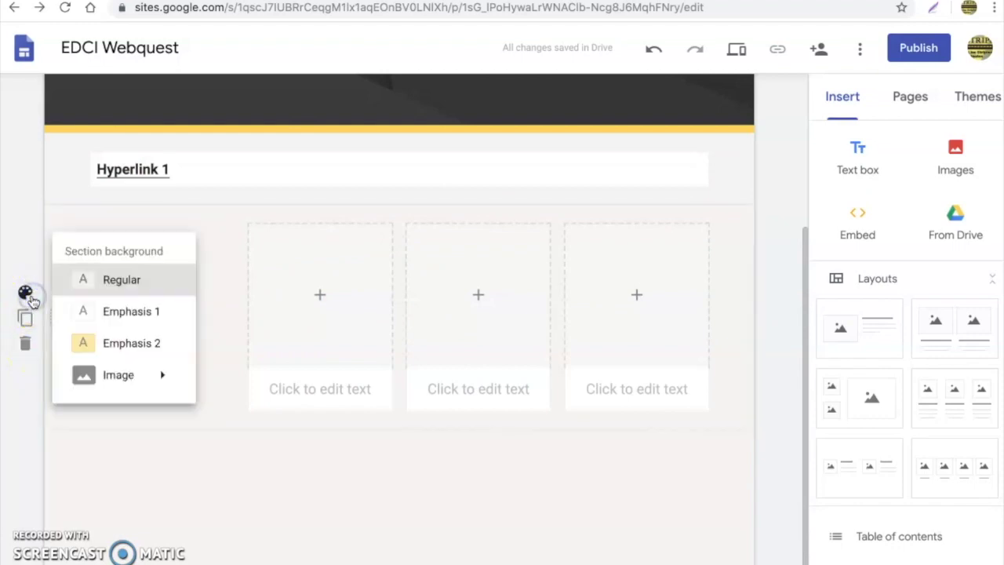
{"action": "left_click", "coordinate": [123, 310]}
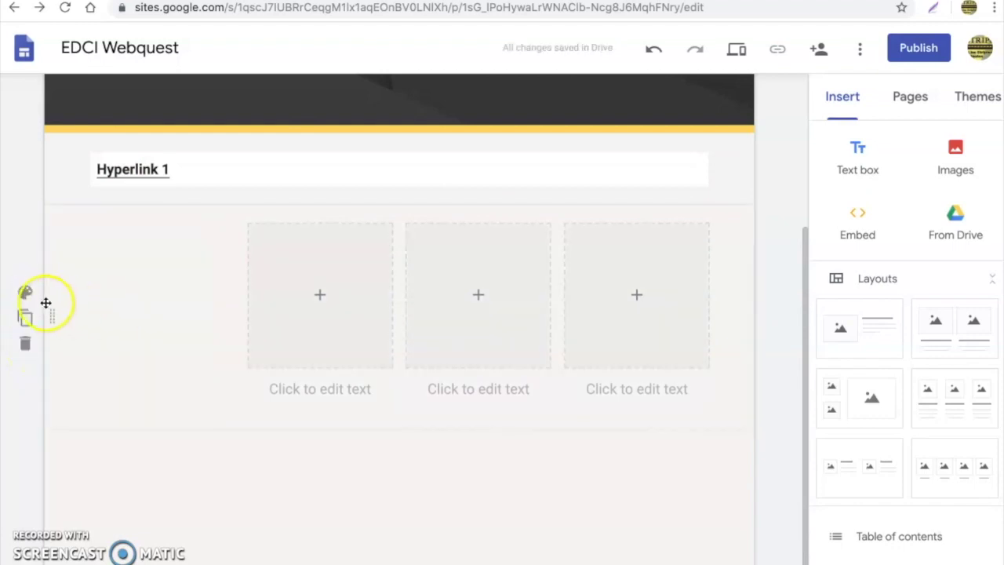
{"action": "scroll", "coordinate": [40, 302], "scroll_direction": "up", "scroll_amount": 2}
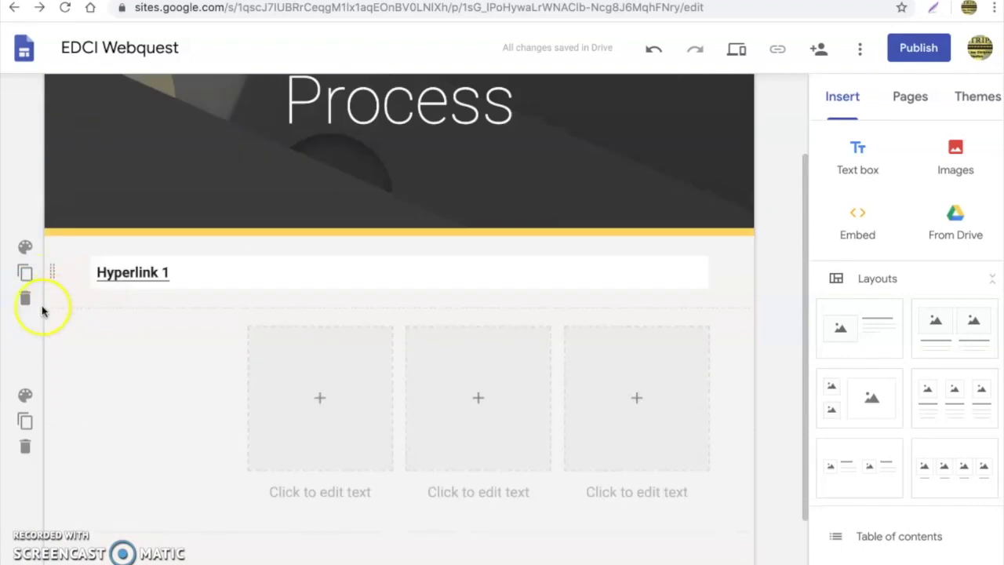
{"action": "left_click", "coordinate": [25, 393]}
{"action": "left_click", "coordinate": [93, 448]}
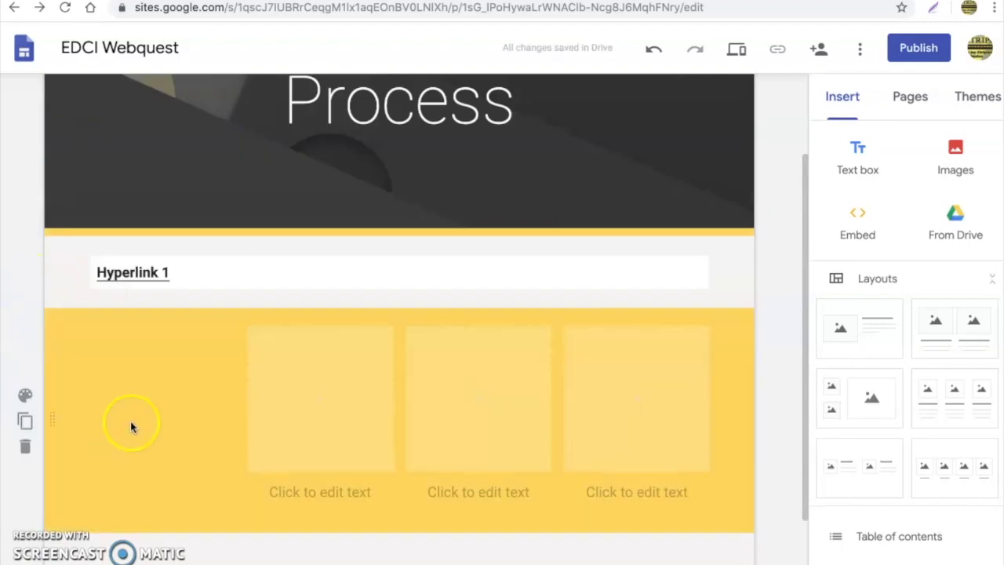
{"action": "left_click", "coordinate": [27, 445]}
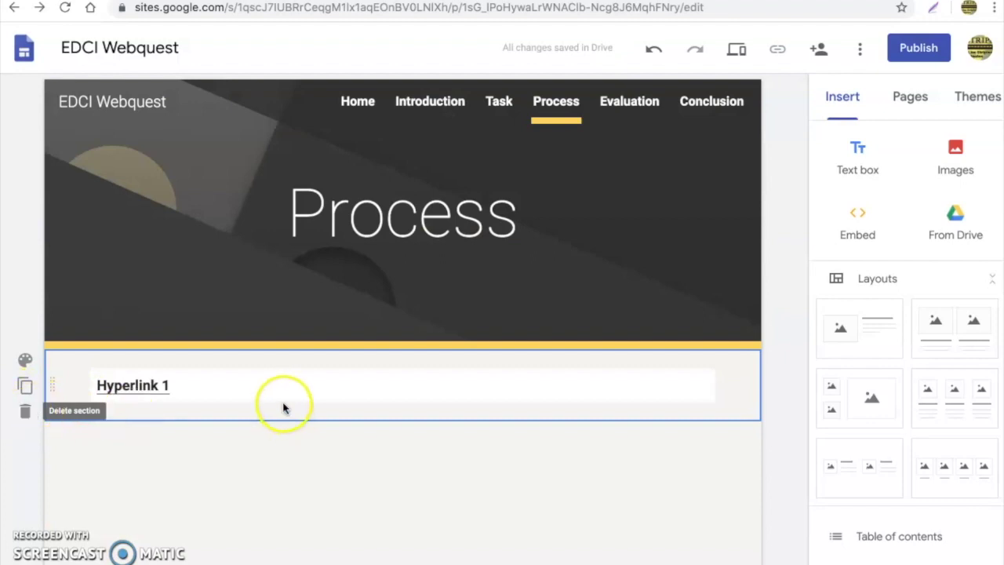
{"action": "left_click", "coordinate": [852, 248]}
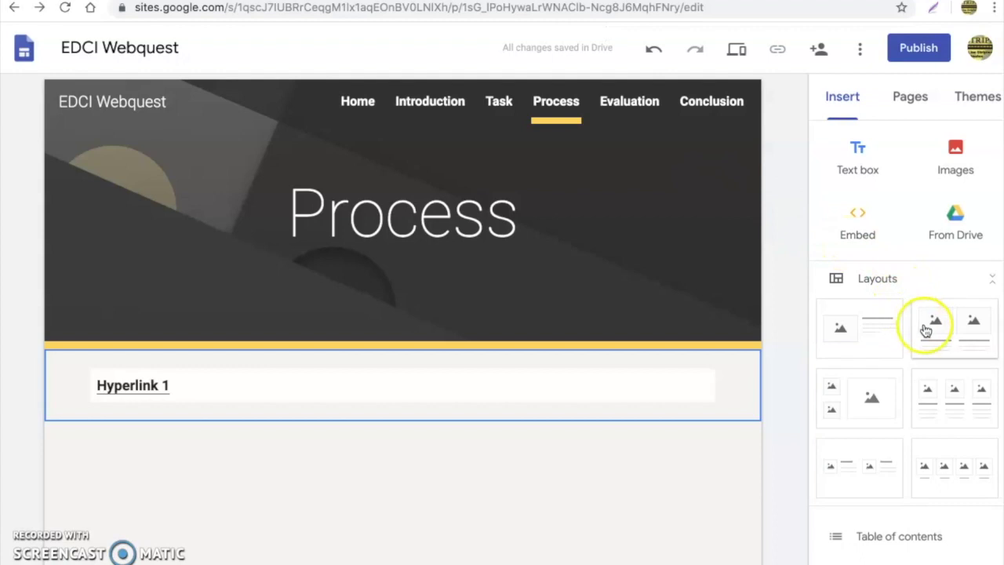
Look through the remaining insertable page elements and open the site's Home page.
{"action": "scroll", "coordinate": [955, 360], "scroll_direction": "down", "scroll_amount": 5}
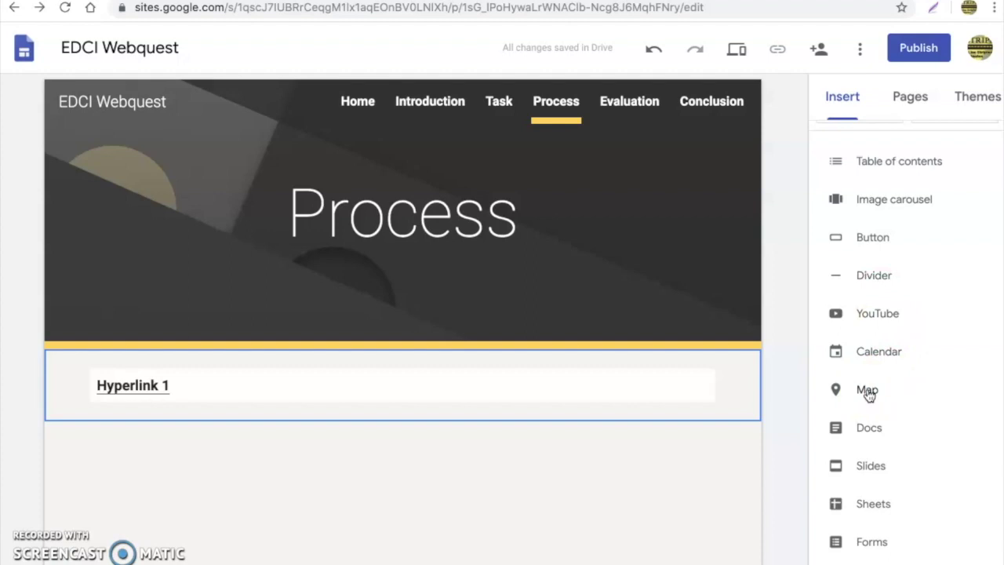
{"action": "scroll", "coordinate": [886, 404], "scroll_direction": "down", "scroll_amount": 1}
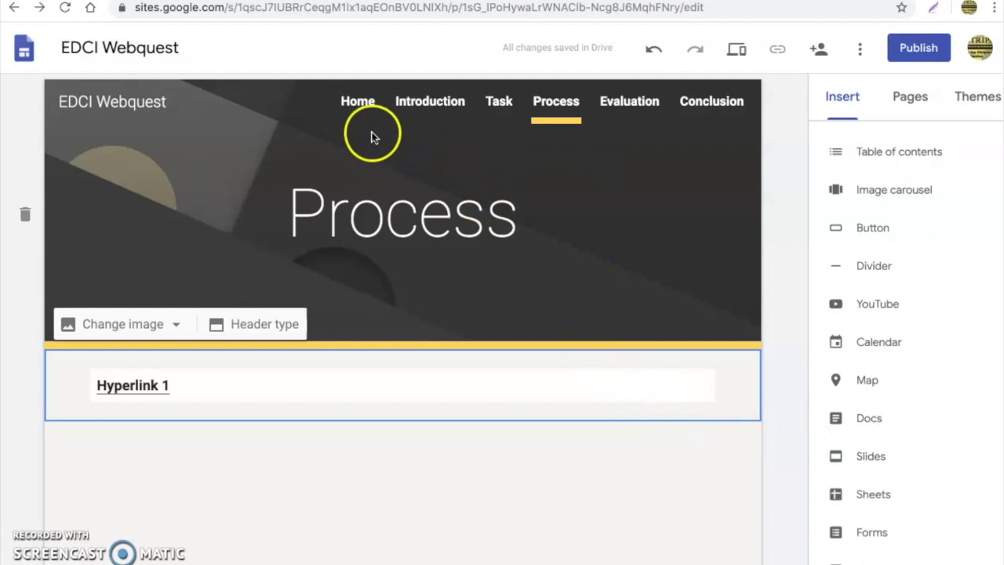
{"action": "left_click", "coordinate": [360, 104]}
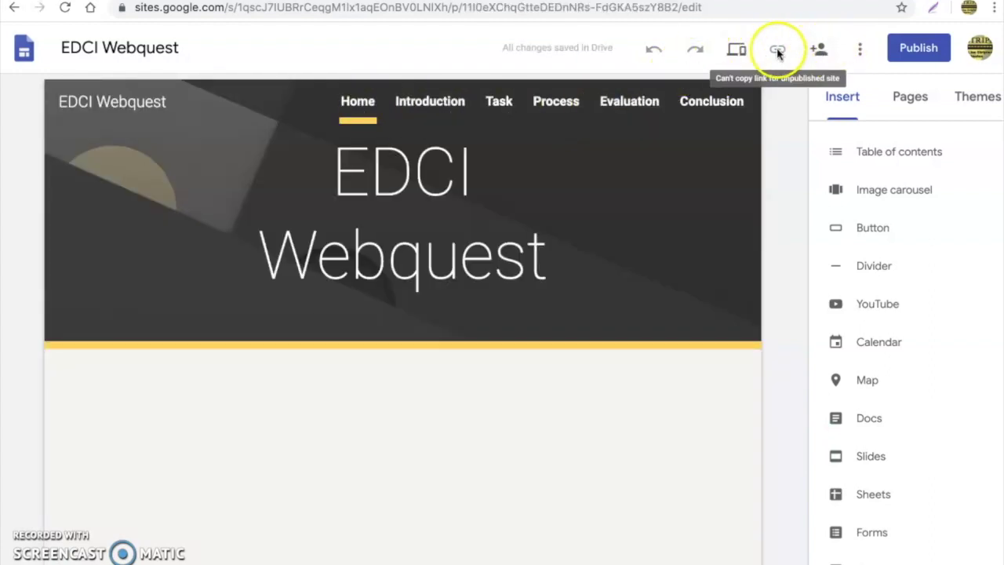
Start publishing the site and set its web address to edci-webquesttemplateexample.
{"action": "left_click", "coordinate": [915, 50]}
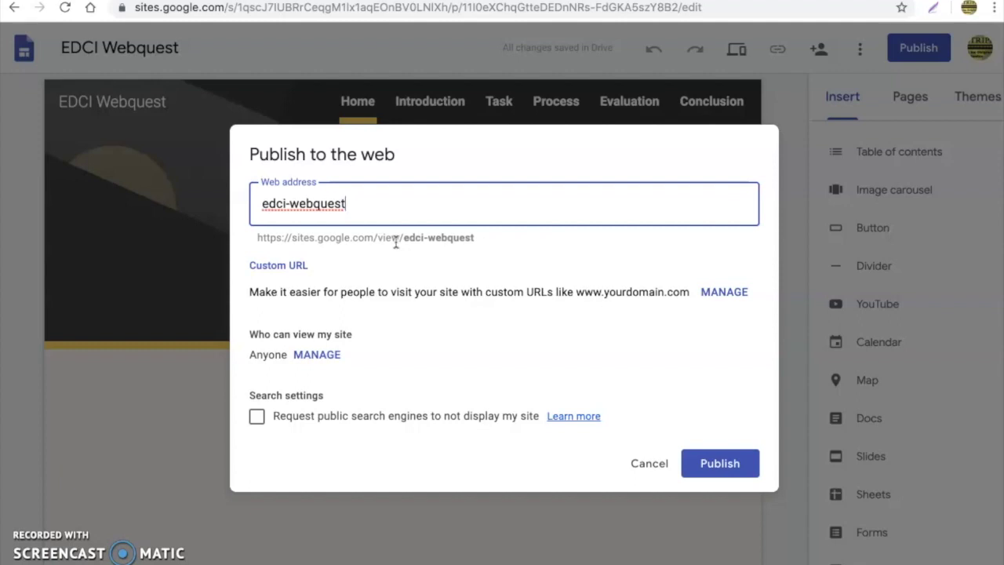
{"action": "type", "text": "tmp"}
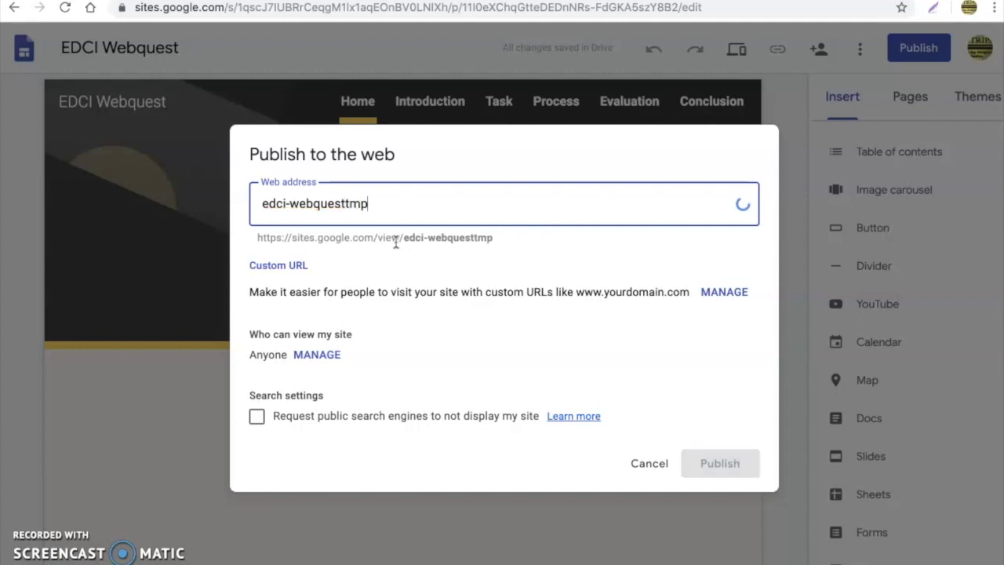
{"action": "key", "text": "BackSpace"}
{"action": "key", "text": "BackSpace"}
{"action": "key", "text": "BackSpace"}
{"action": "key", "text": "BackSpace"}
{"action": "type", "text": "templ"}
{"action": "key", "text": "BackSpace"}
{"action": "key", "text": "BackSpace"}
{"action": "type", "text": "plateexam"}
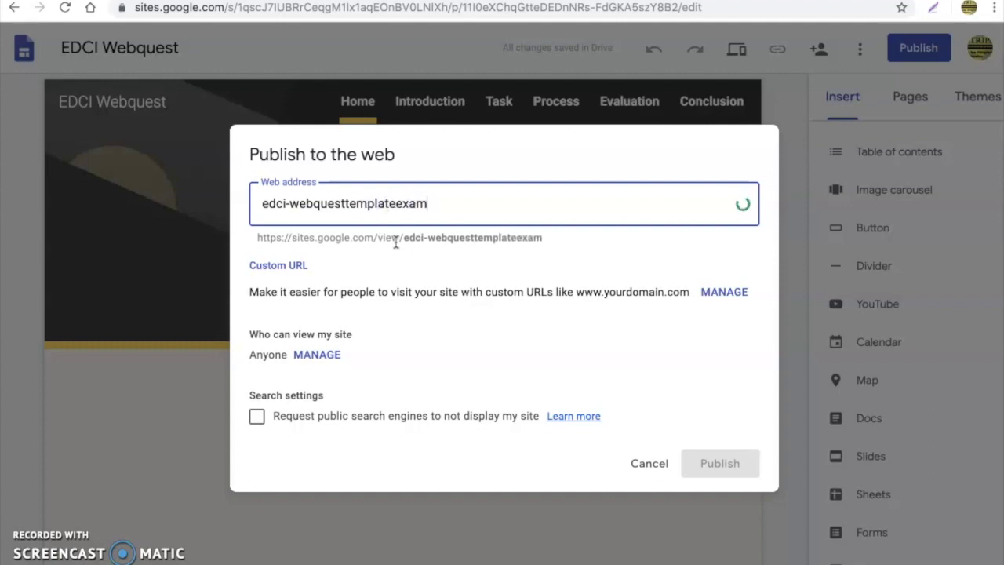
{"action": "type", "text": "ple"}
{"action": "key", "text": "BackSpace"}
{"action": "type", "text": "e"}
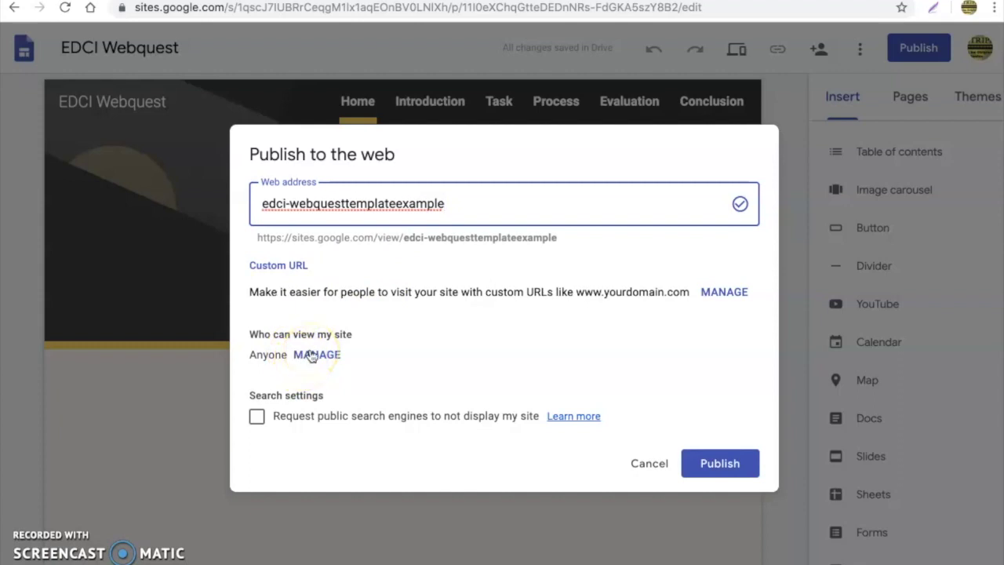
Try the draft access options Public on the web and Anyone with the link, cancel them, and return to the publish settings.
{"action": "left_click", "coordinate": [311, 356]}
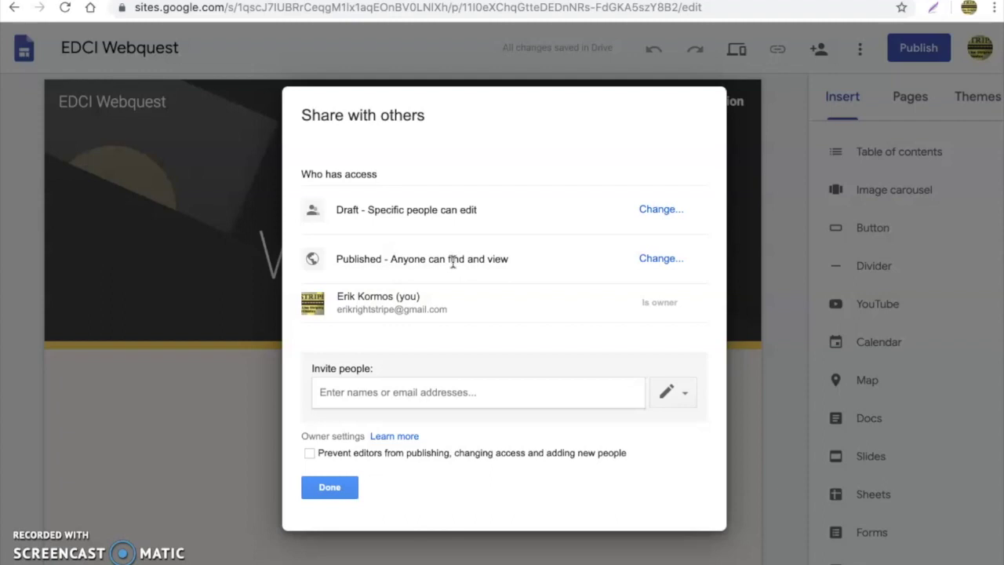
{"action": "left_click", "coordinate": [659, 212]}
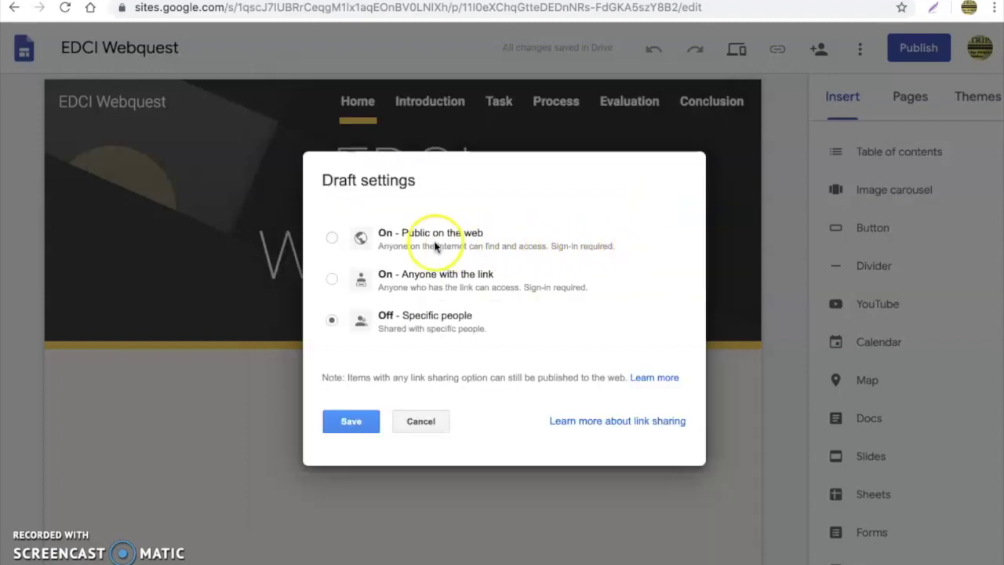
{"action": "left_click", "coordinate": [413, 236]}
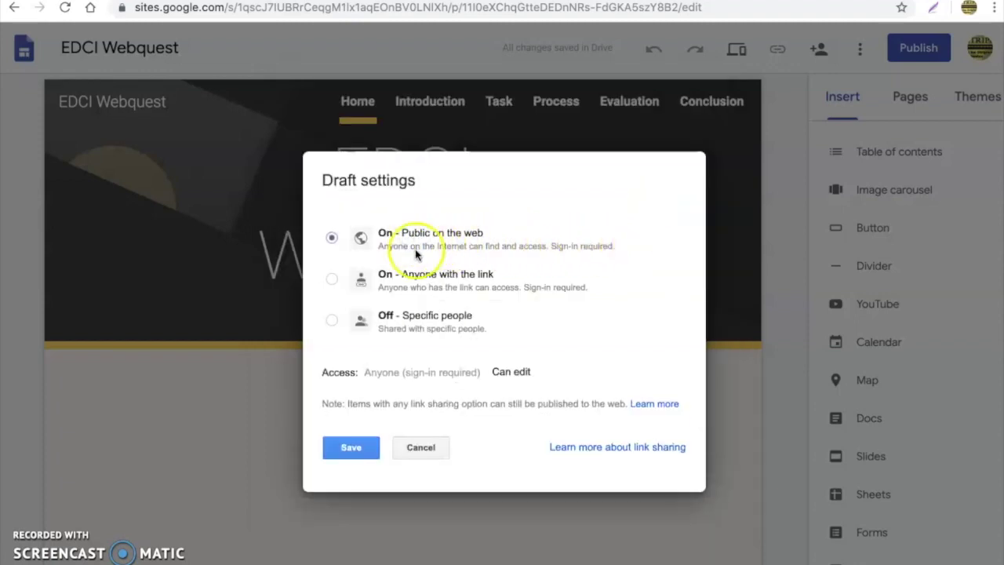
{"action": "left_click", "coordinate": [345, 283]}
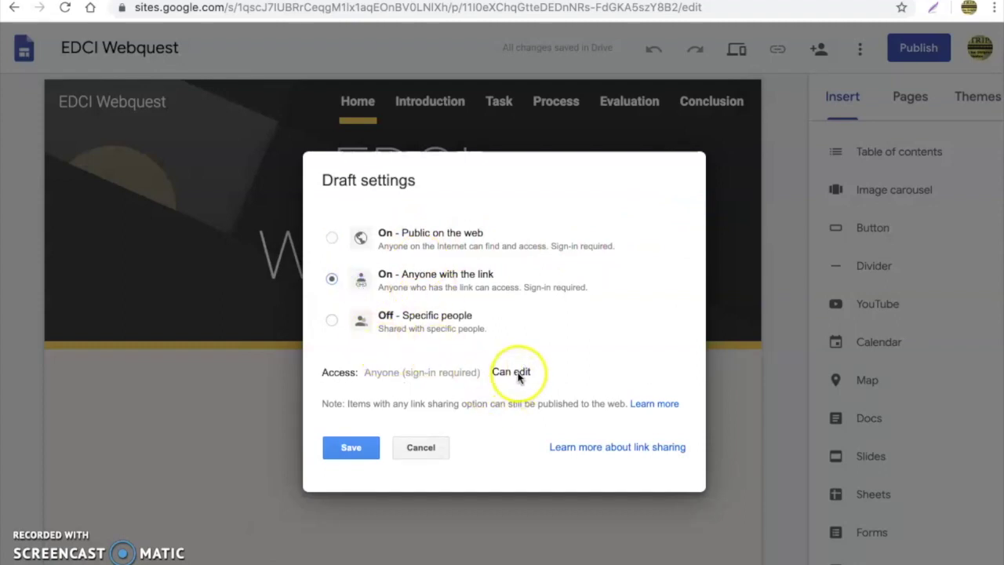
{"action": "left_click", "coordinate": [420, 447]}
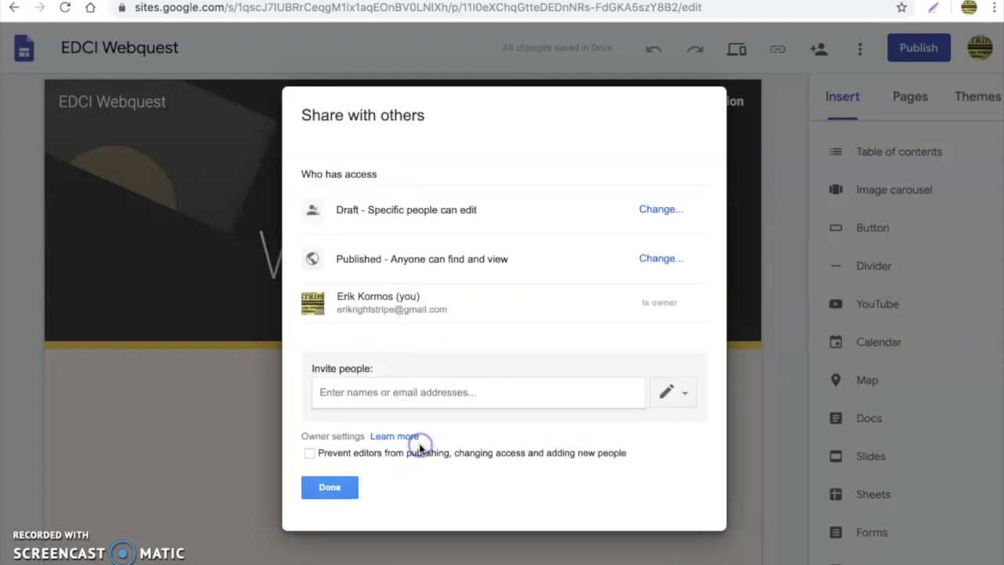
{"action": "left_click", "coordinate": [385, 208]}
{"action": "left_click", "coordinate": [333, 483]}
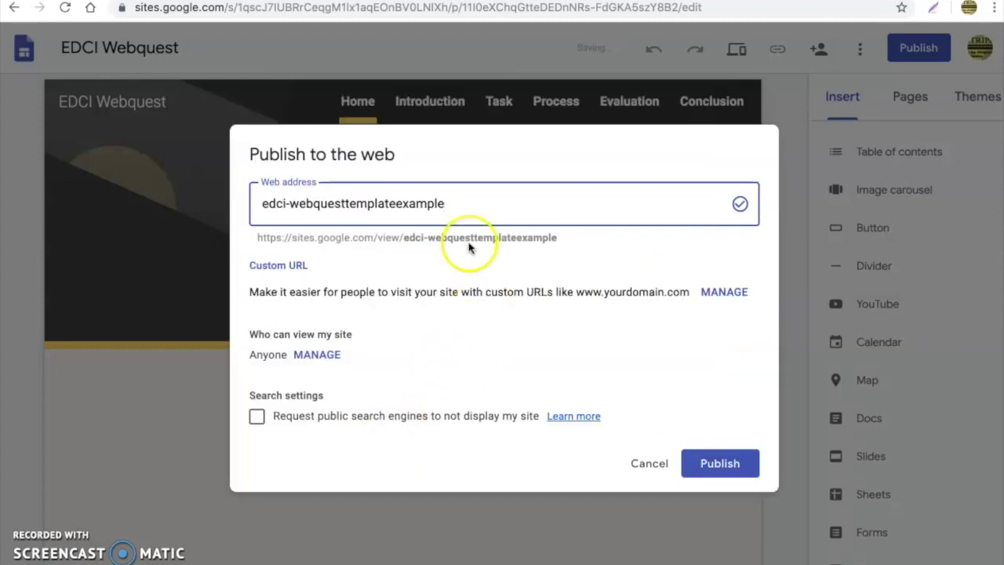
Publish the site to the web and preview its Home, Introduction and Task pages.
{"action": "left_click", "coordinate": [708, 461]}
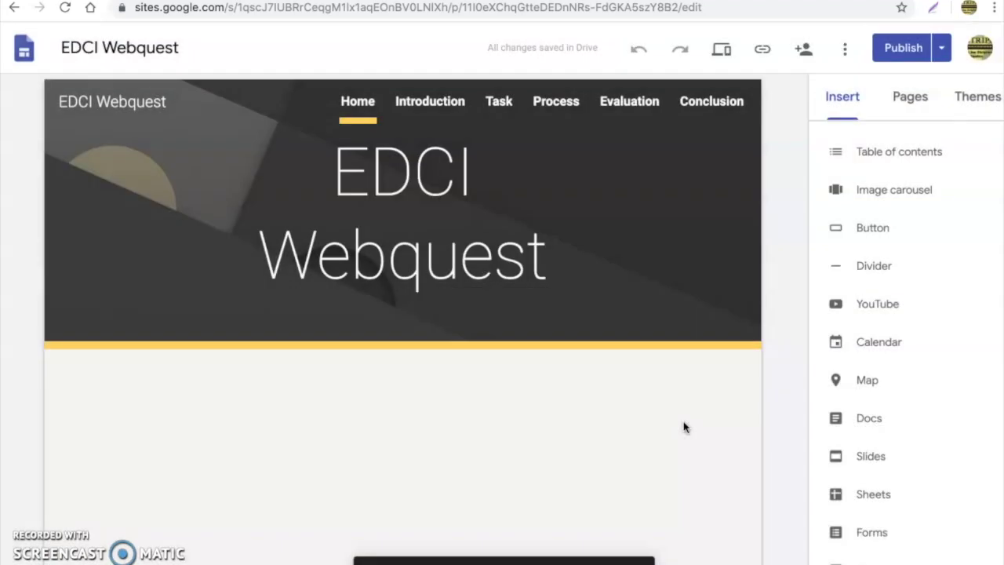
{"action": "left_click", "coordinate": [663, 228]}
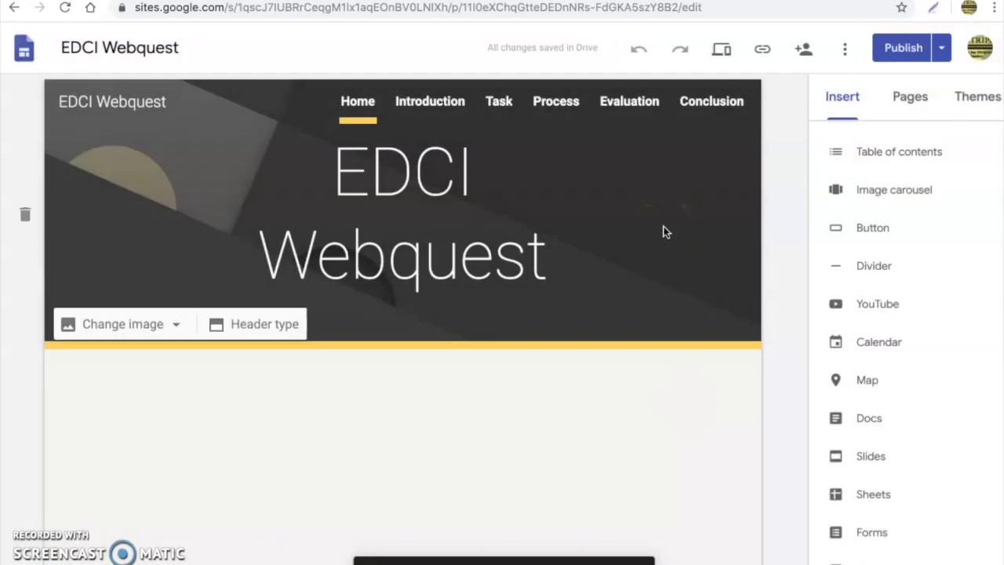
{"action": "left_click", "coordinate": [723, 55]}
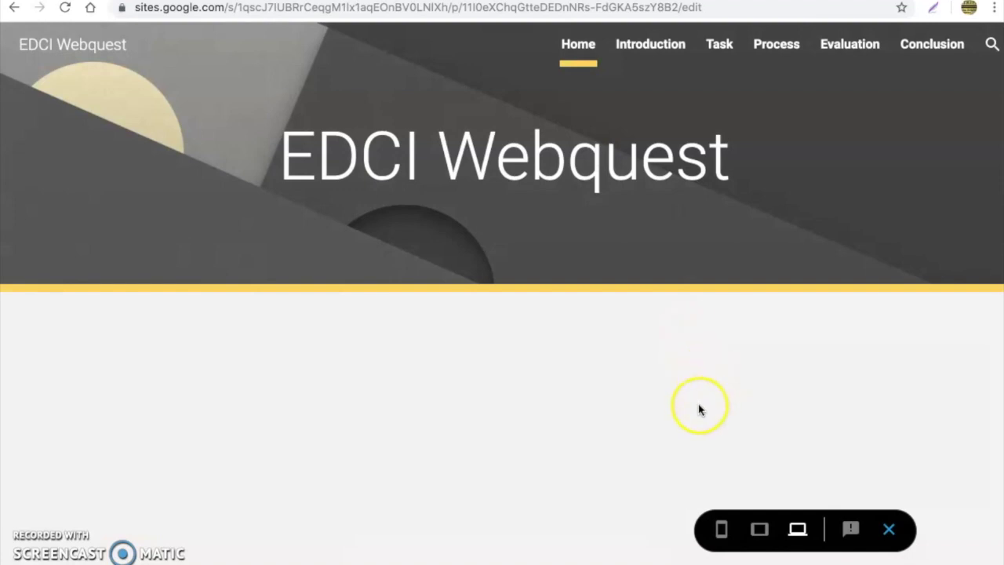
{"action": "left_click", "coordinate": [657, 61]}
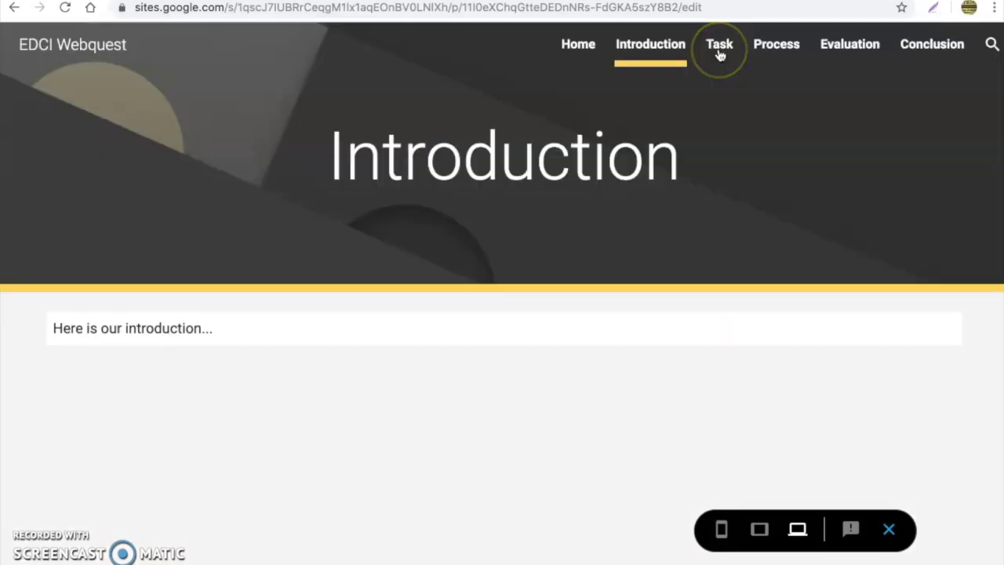
{"action": "left_click", "coordinate": [735, 53]}
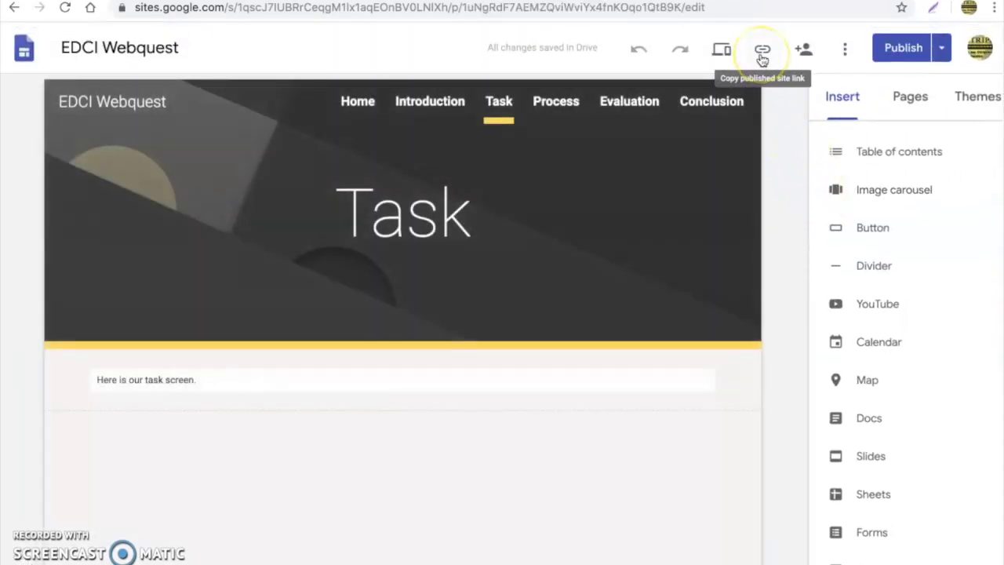
View the published site link and the site's sharing settings without changing anything.
{"action": "left_click", "coordinate": [761, 56]}
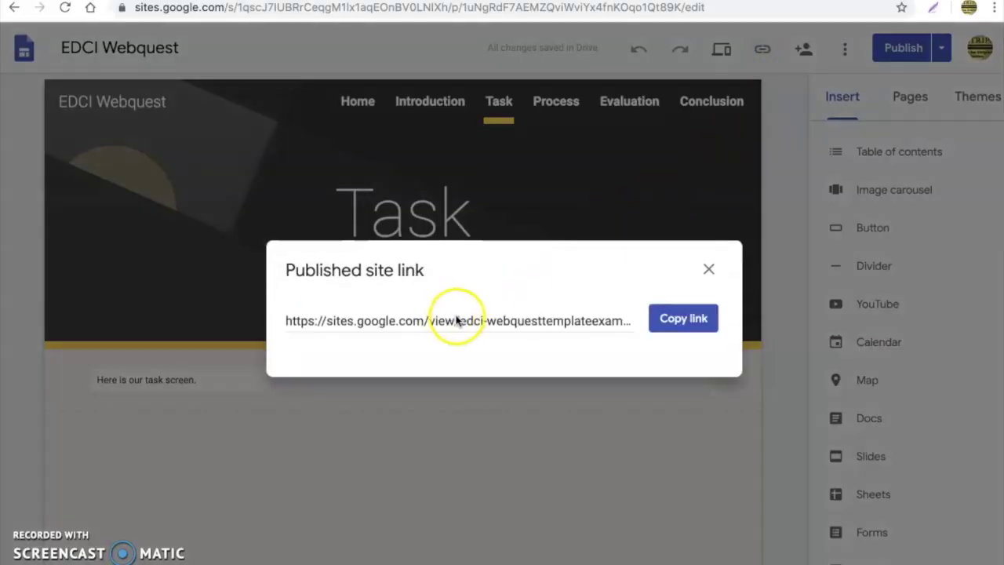
{"action": "left_click", "coordinate": [709, 272]}
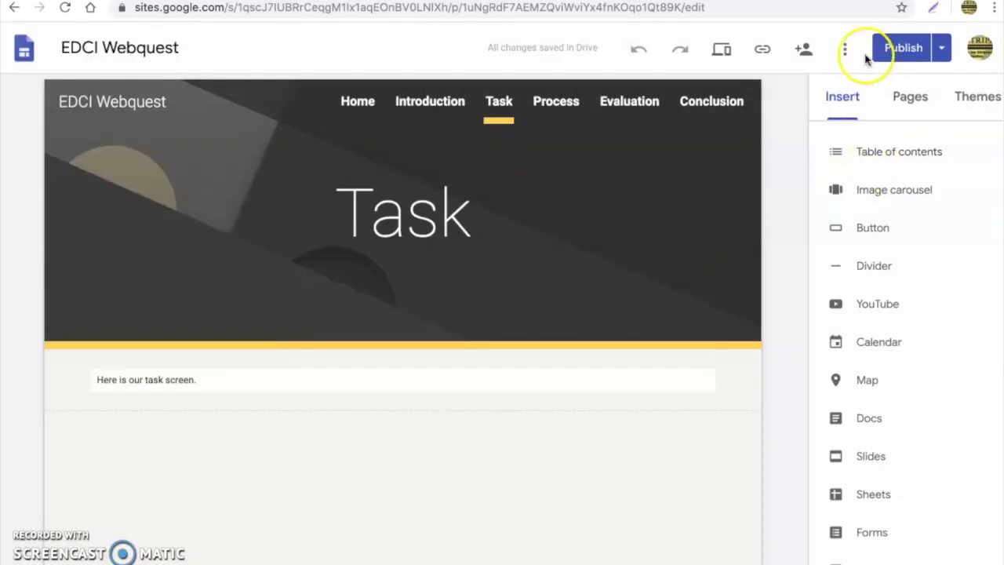
{"action": "left_click", "coordinate": [806, 51]}
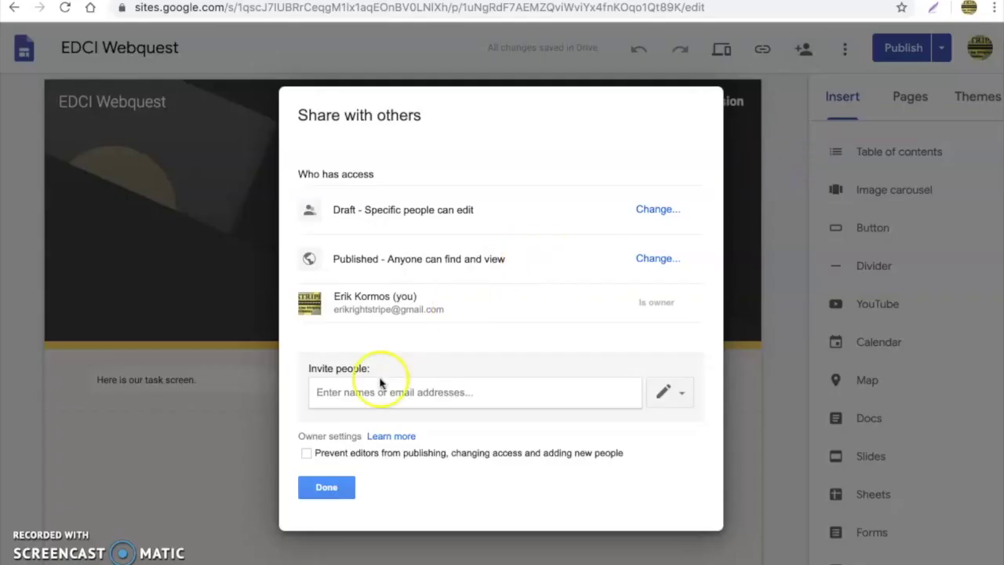
{"action": "left_click", "coordinate": [332, 488]}
{"action": "left_click", "coordinate": [845, 50]}
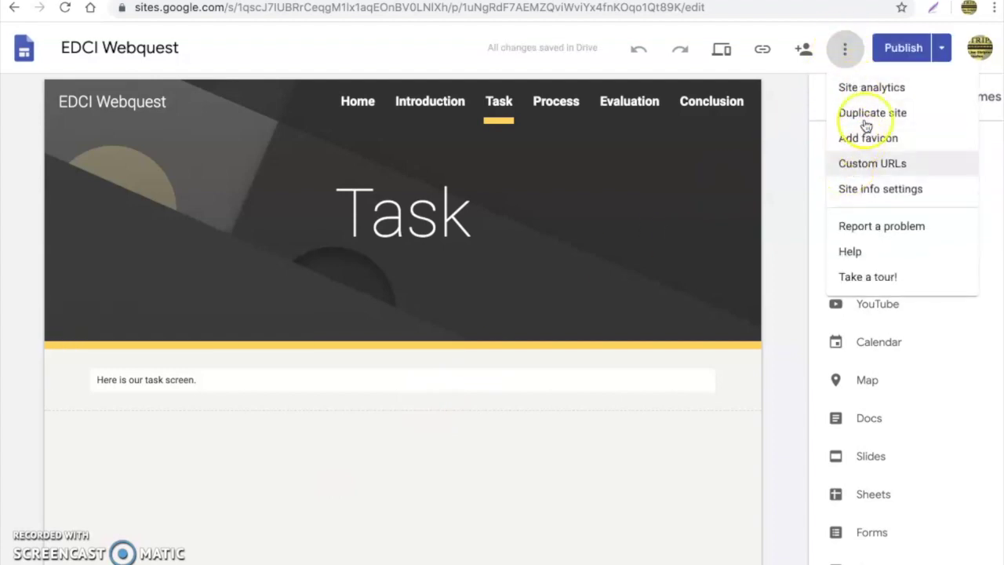
{"action": "left_click", "coordinate": [787, 160]}
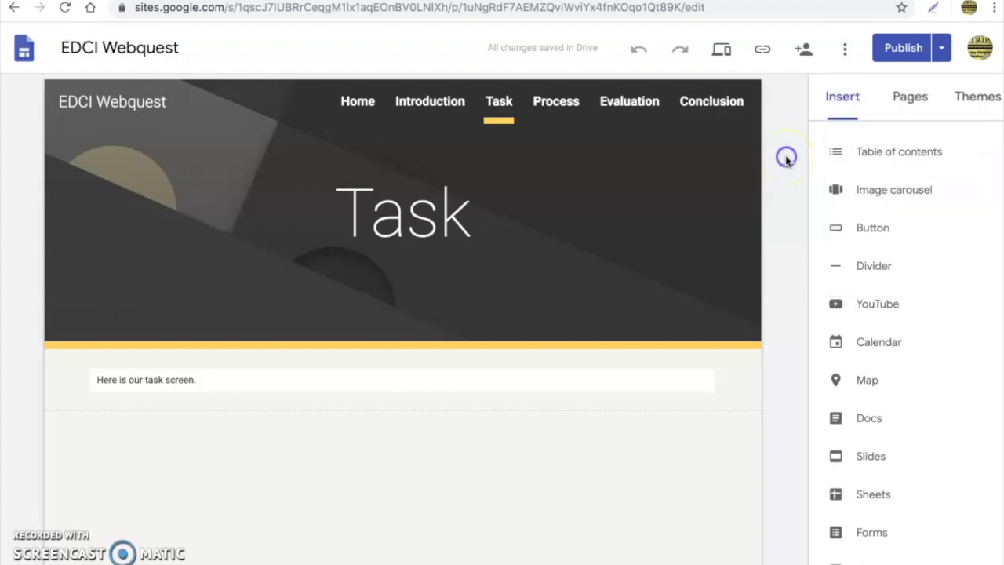